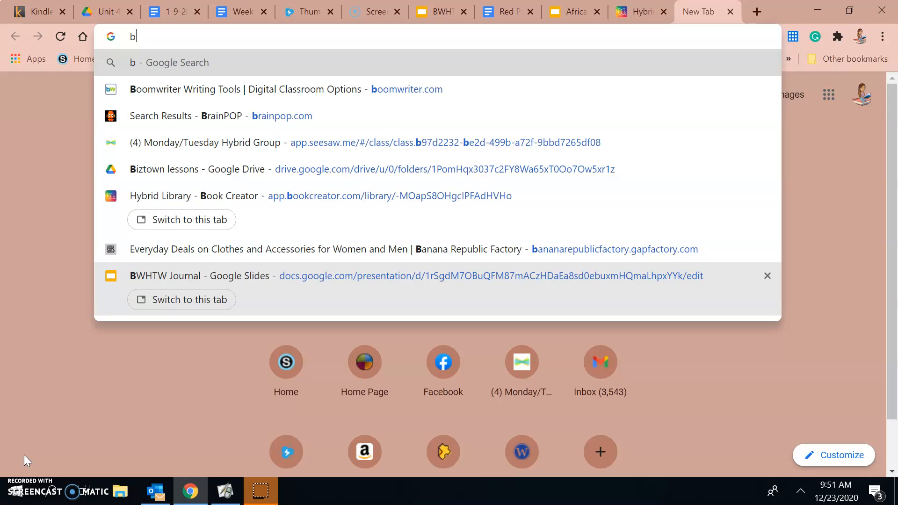
Go to bookcreator.com and open the site's sign-in
text(ook)
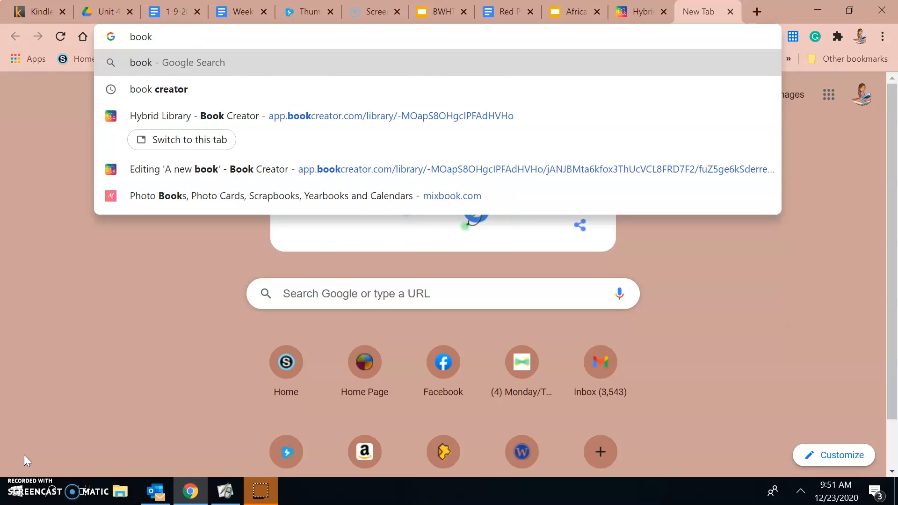
text(creat)
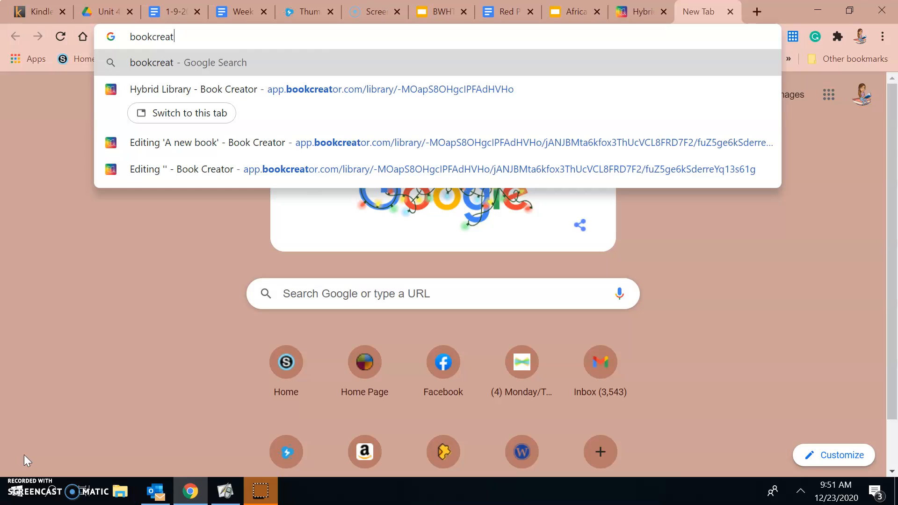
text(or.com)
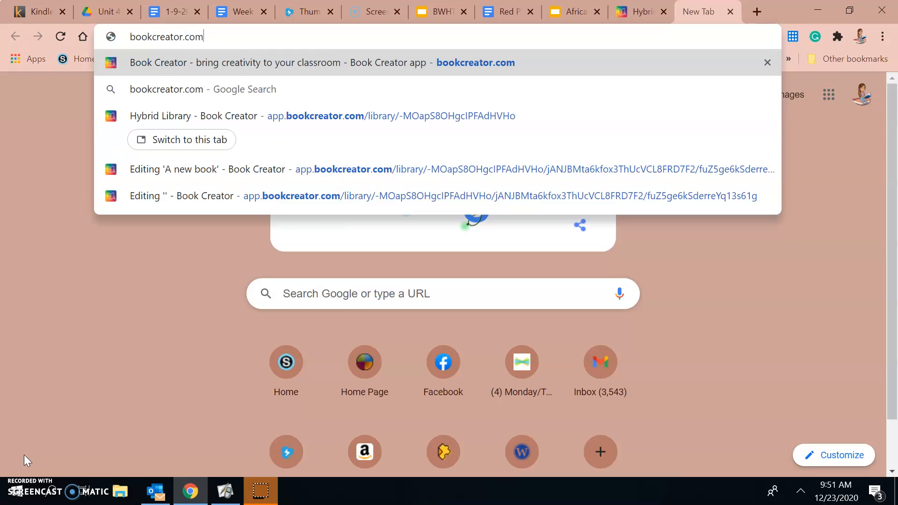
key(Return)
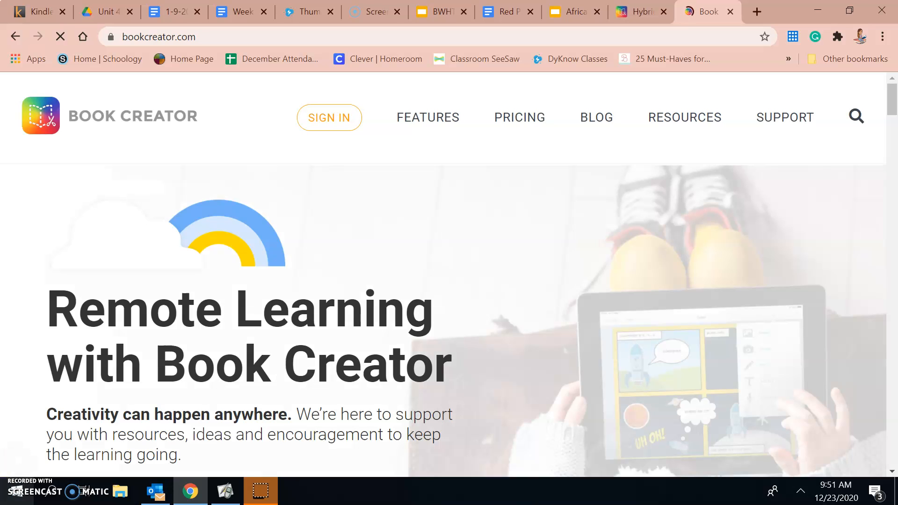
click(318, 123)
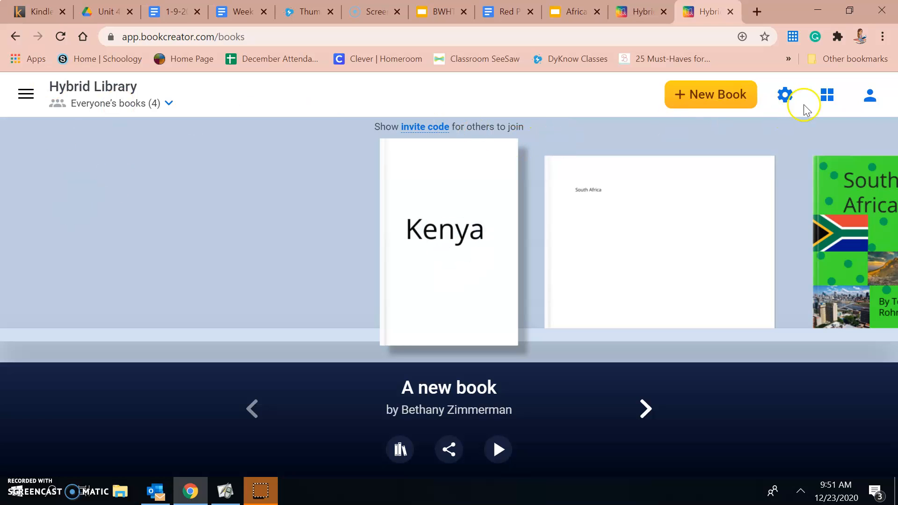
Sign out of the Book Creator account to reach the student and teacher sign-in options
click(869, 98)
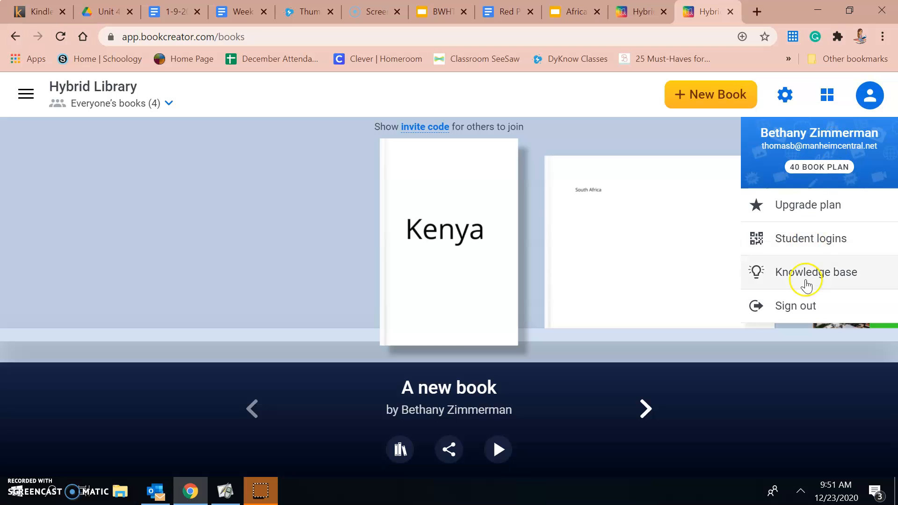
click(799, 307)
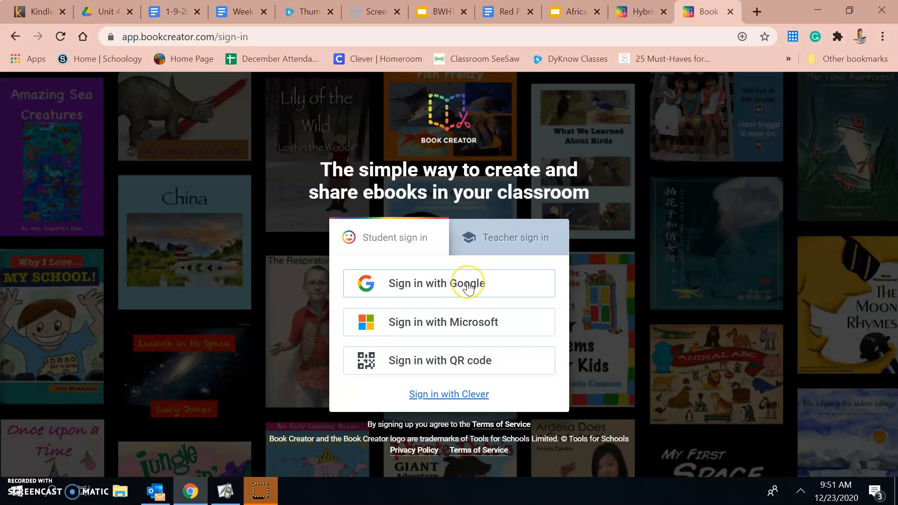
click(565, 227)
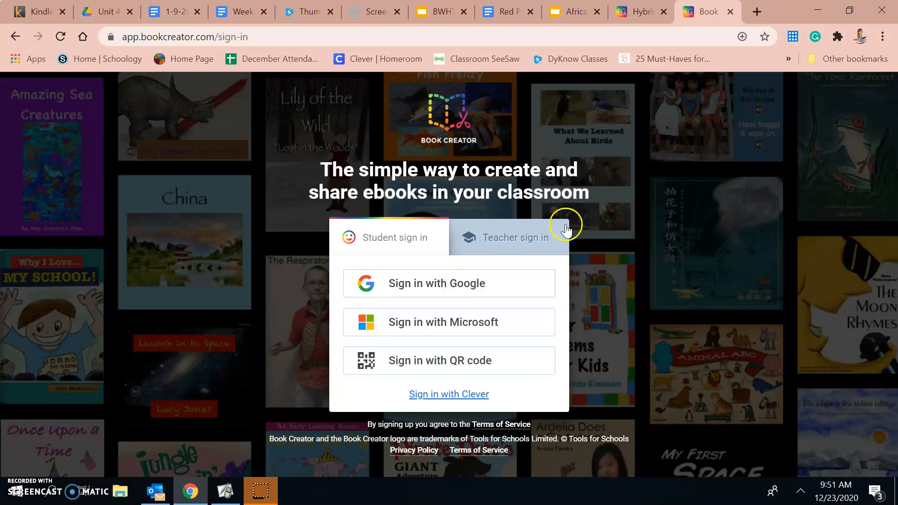
Look up the library join code in the Africa Project Instructions presentation and in the Hybrid Library's invite window
click(641, 12)
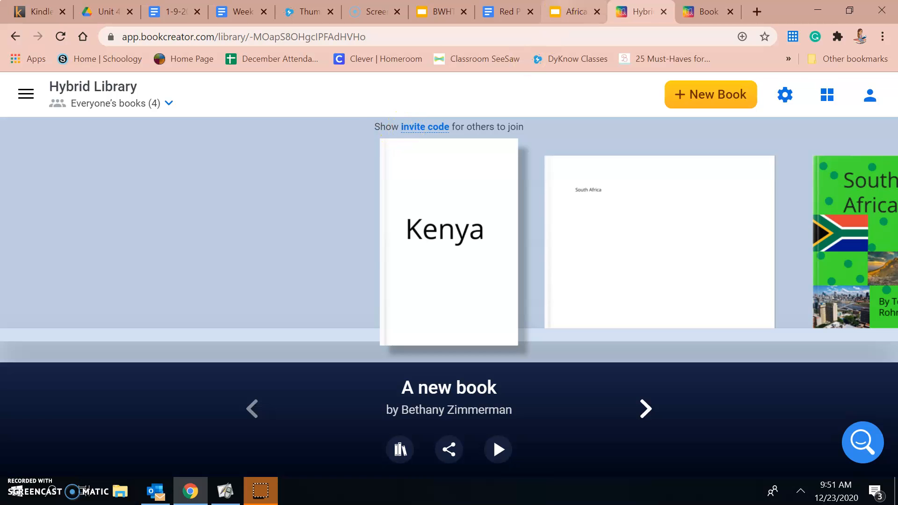
click(568, 11)
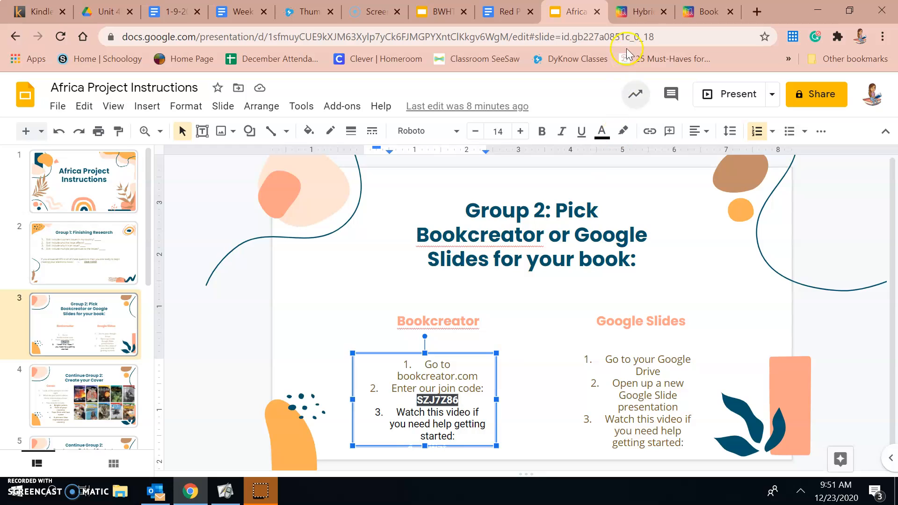
click(636, 11)
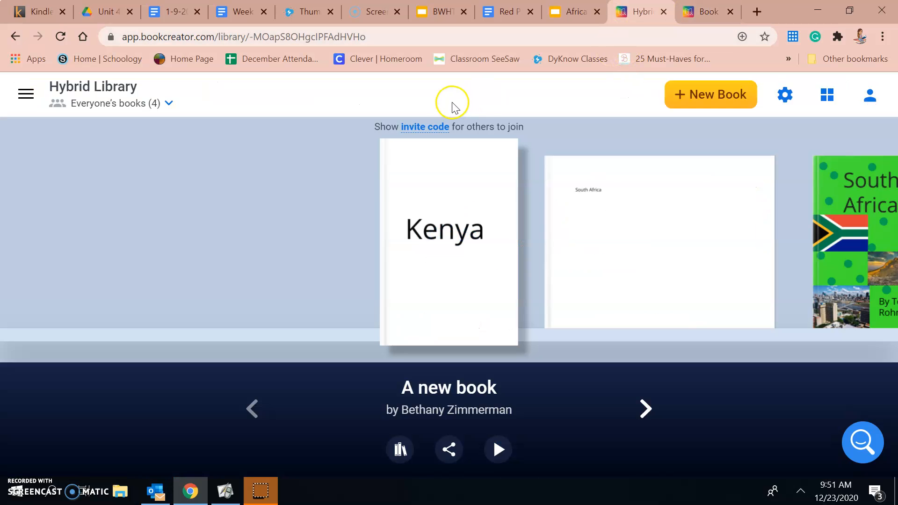
click(434, 126)
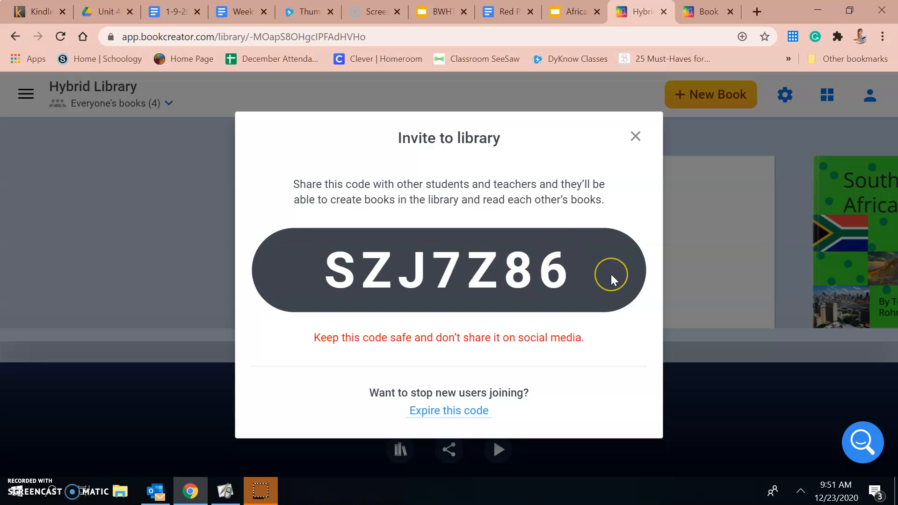
click(639, 136)
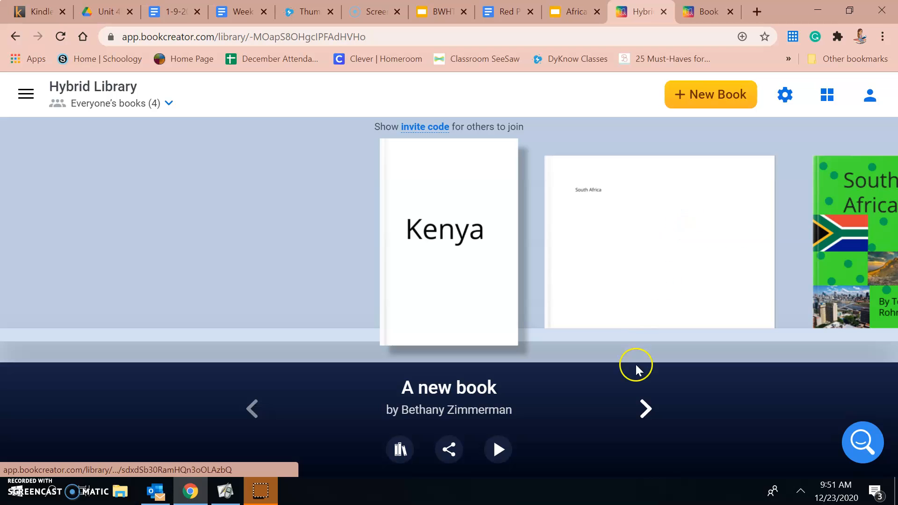
Browse the books in the Hybrid Library, opening the Kenya book and returning to the library
click(646, 410)
click(647, 412)
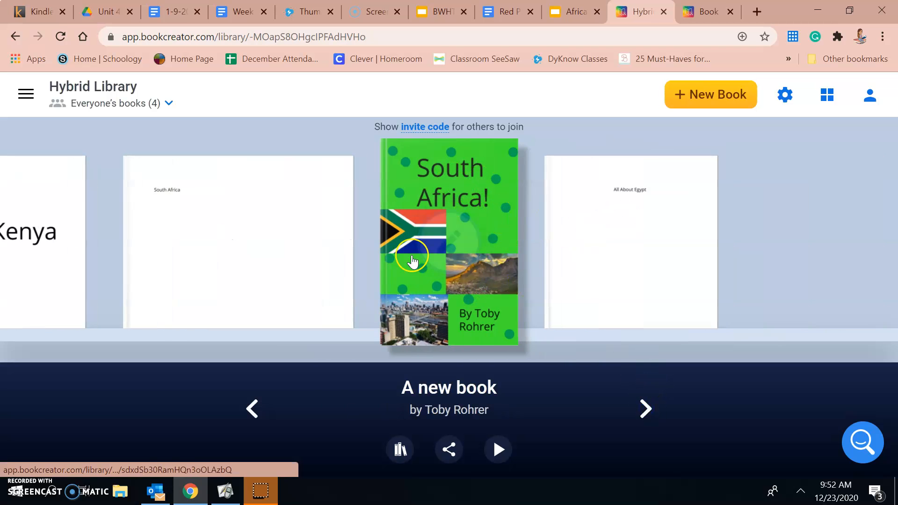
click(254, 412)
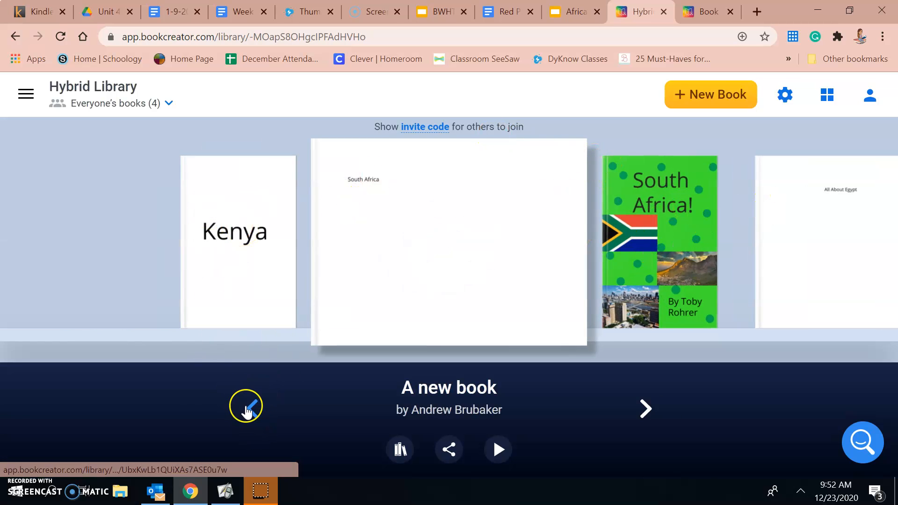
click(252, 408)
click(471, 193)
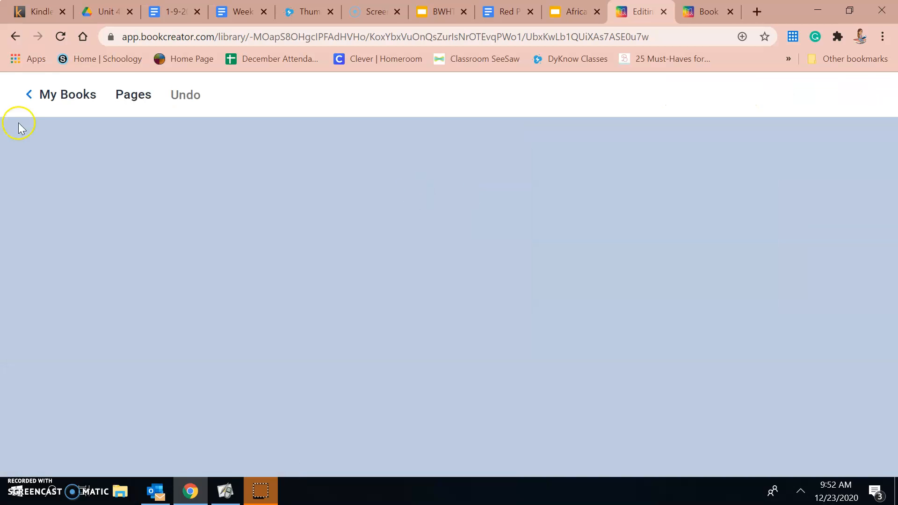
click(47, 94)
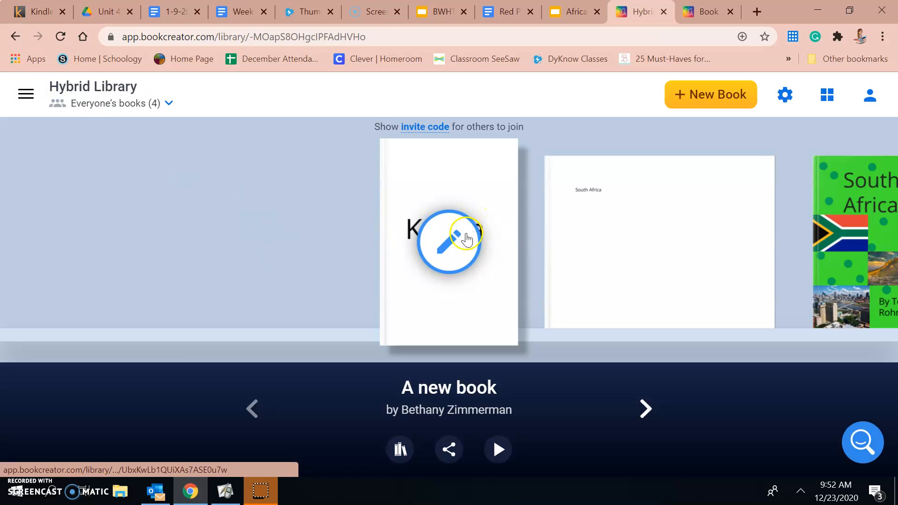
click(448, 240)
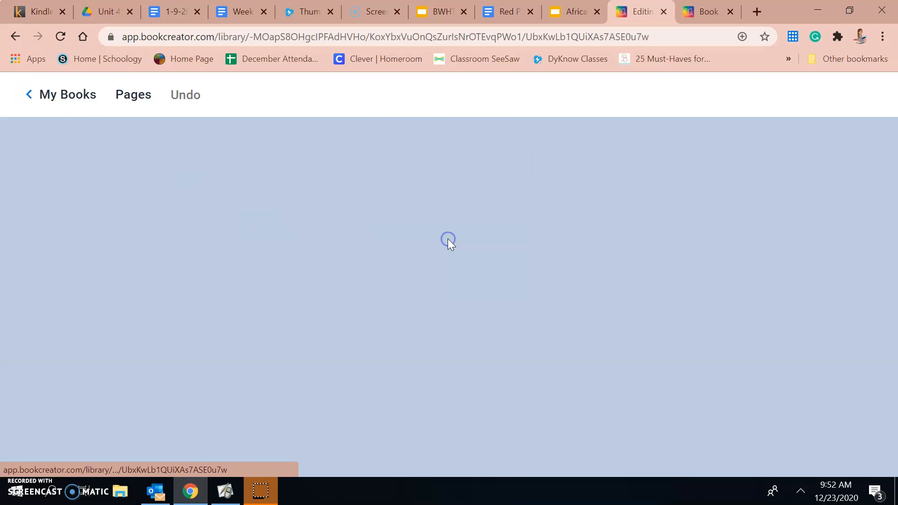
click(60, 91)
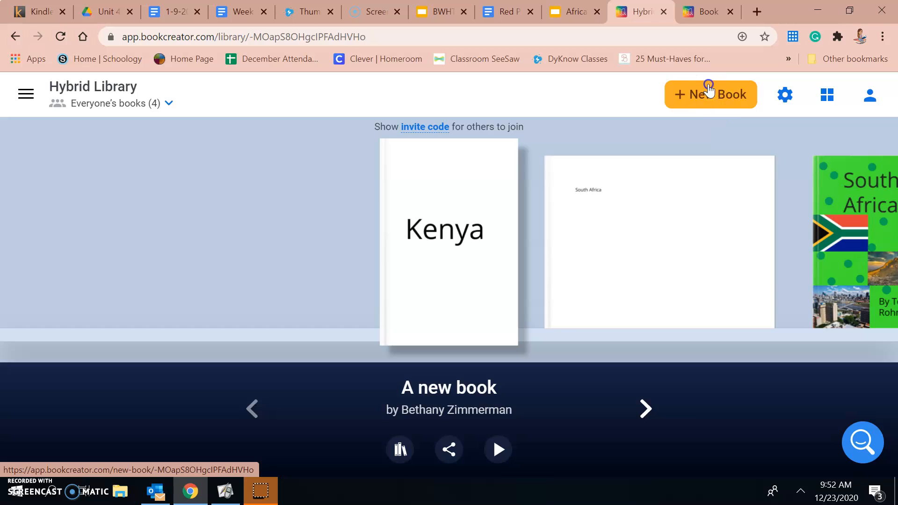
Create a new book in the Hybrid Library with the Portrait 2:3 shape
click(709, 90)
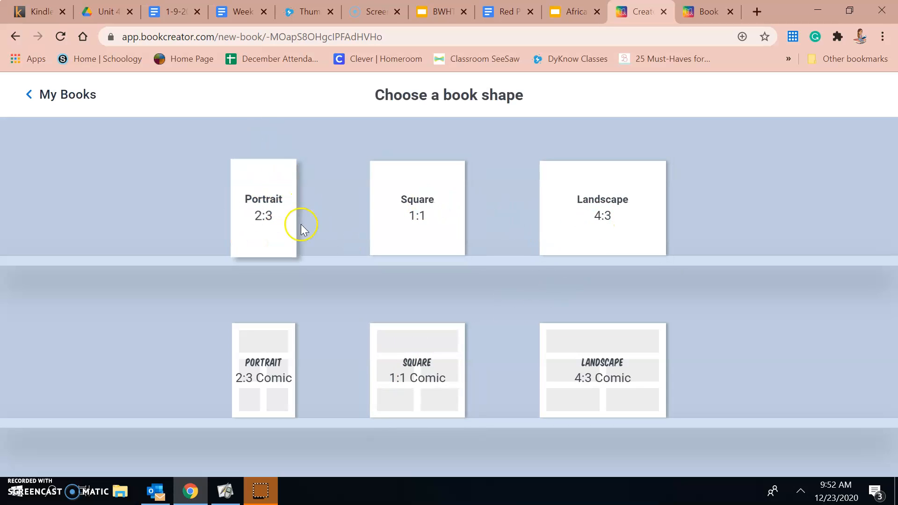
click(270, 211)
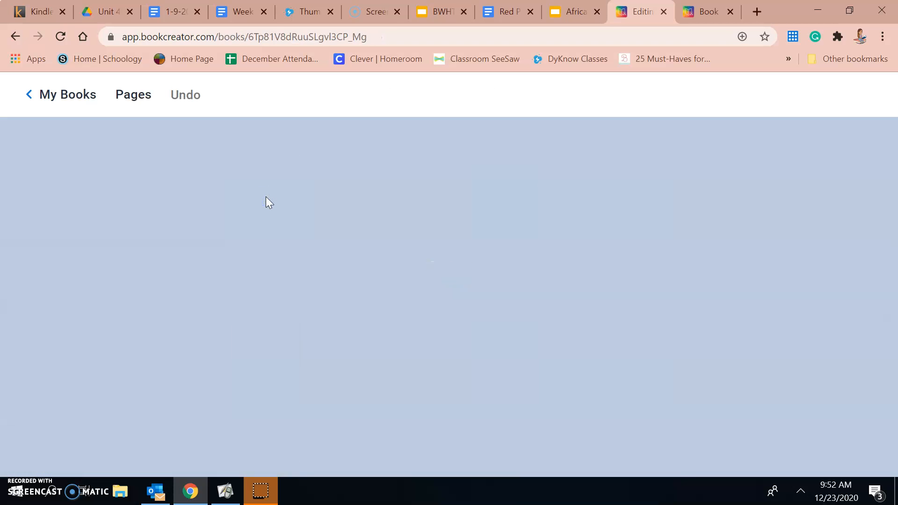
Close the browser tab holding the sign-in page and open the new book's cover from its page overview
click(132, 94)
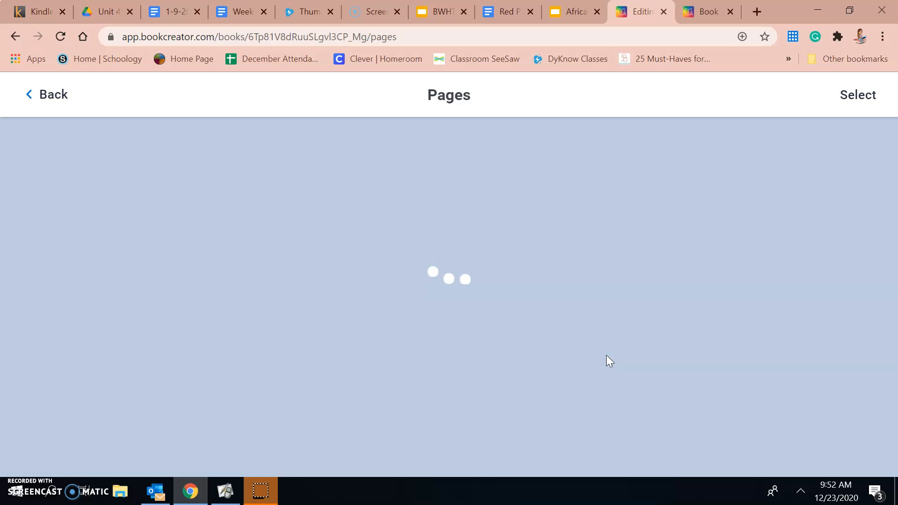
click(722, 6)
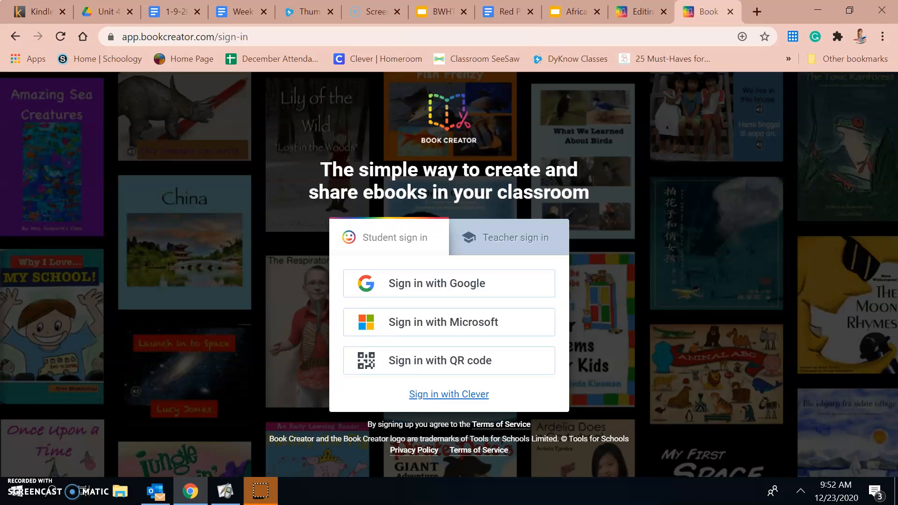
click(642, 11)
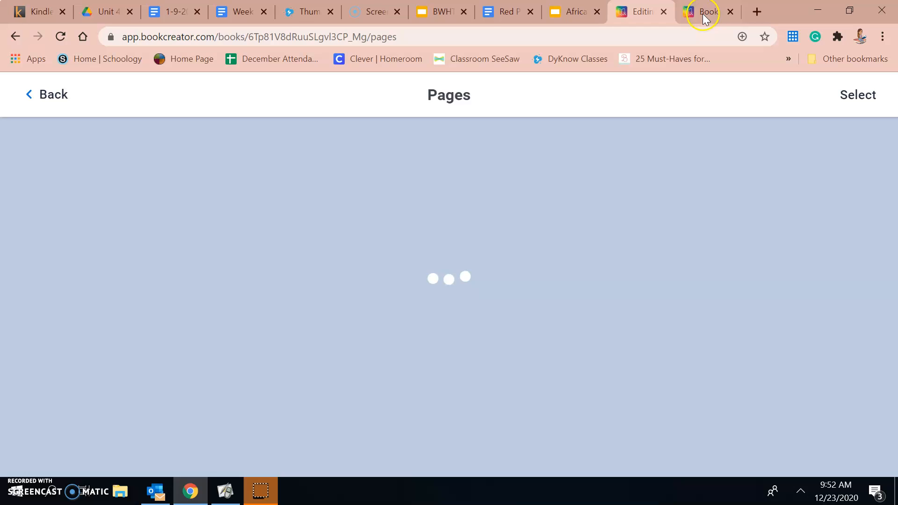
click(732, 14)
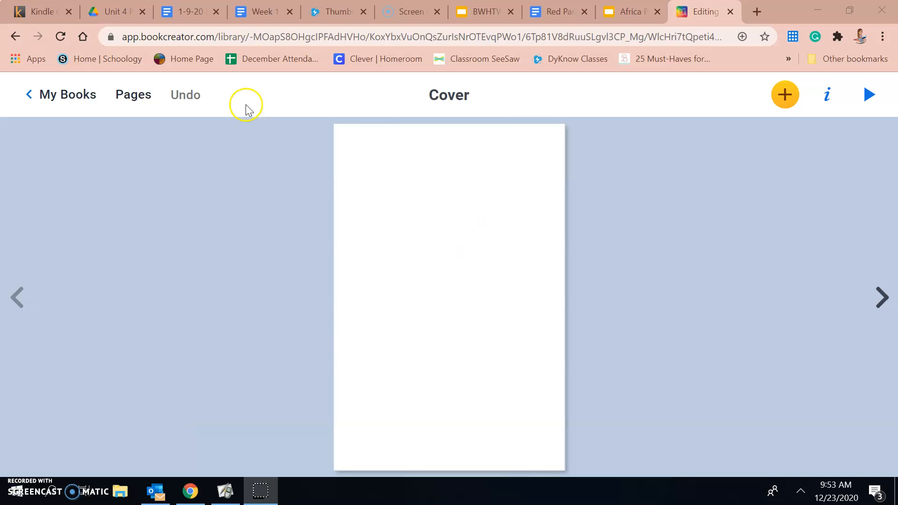
click(138, 100)
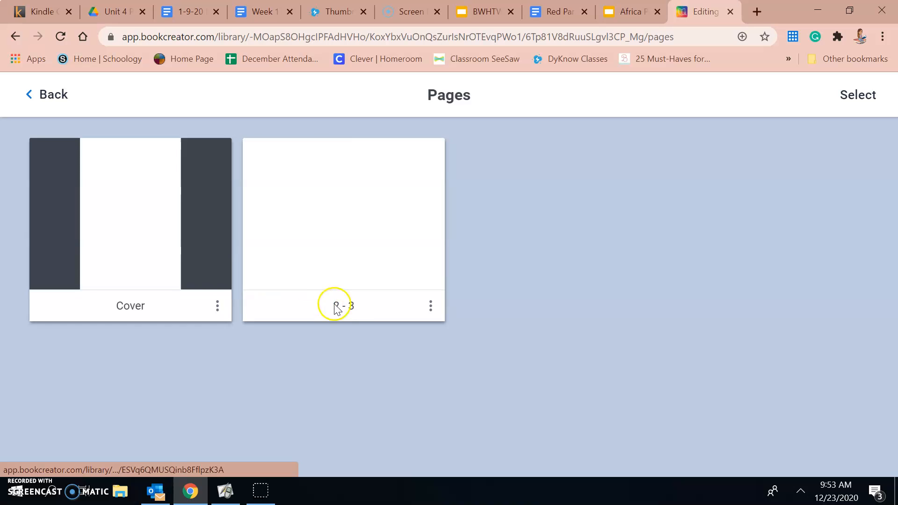
click(154, 234)
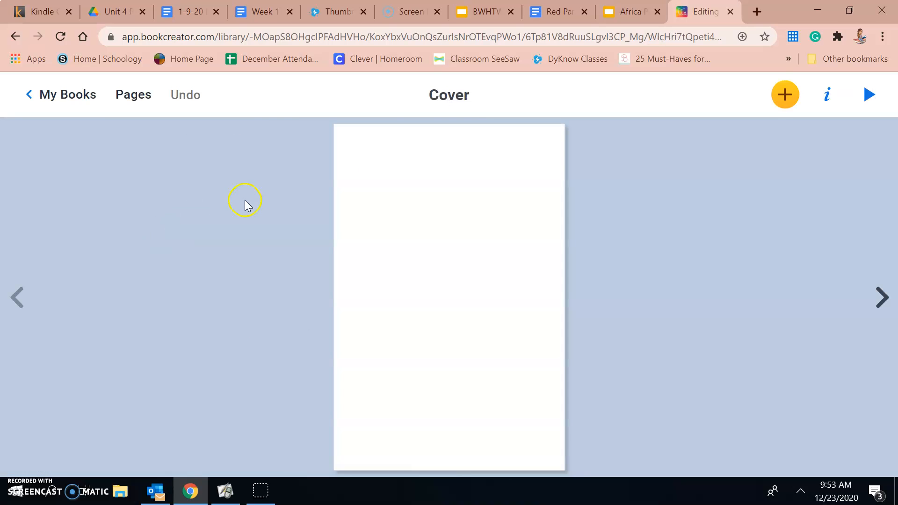
Move the Africa Project Instructions presentation into its own browser window and show slide 4, "Create your Cover"
drag(627, 13, 656, 123)
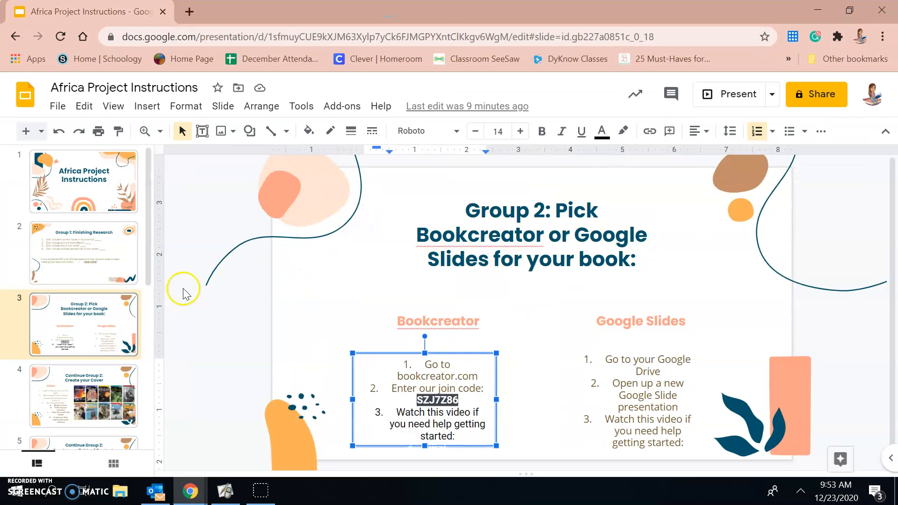
click(107, 321)
click(78, 376)
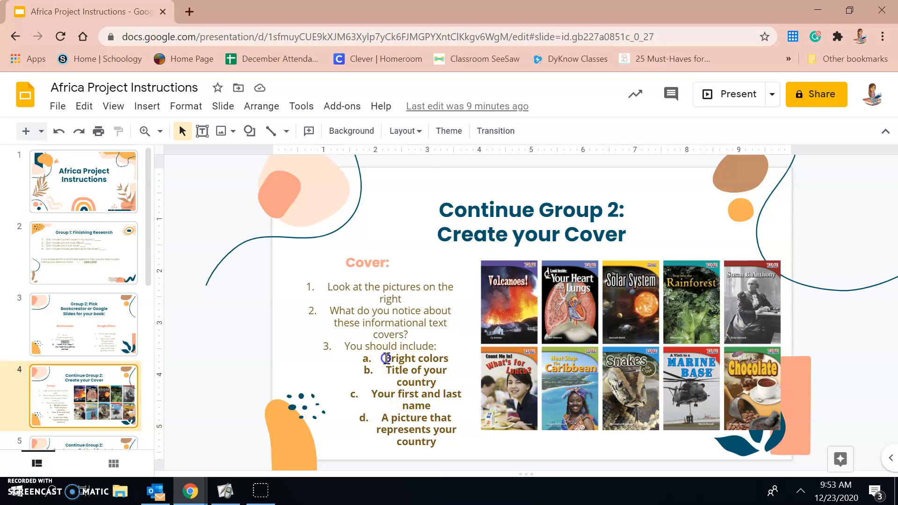
Review the list of items the cover should include on the "Create your Cover" slide
click(387, 358)
click(441, 440)
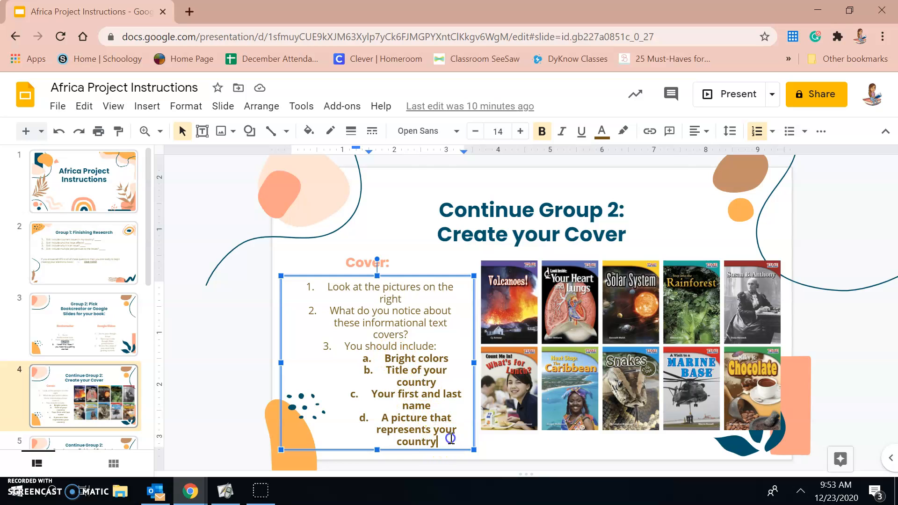
click(452, 359)
click(441, 379)
click(867, 302)
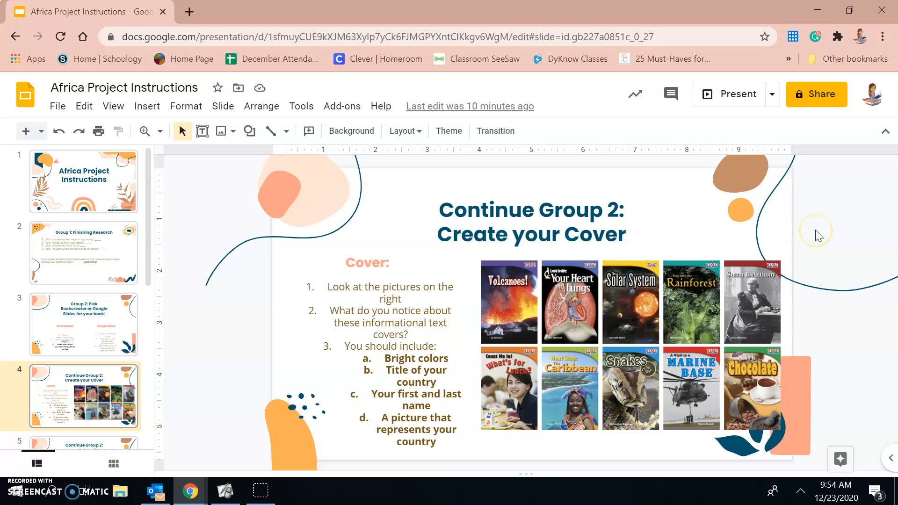
Switch back to the book's cover in Book Creator and open the page background options
click(817, 9)
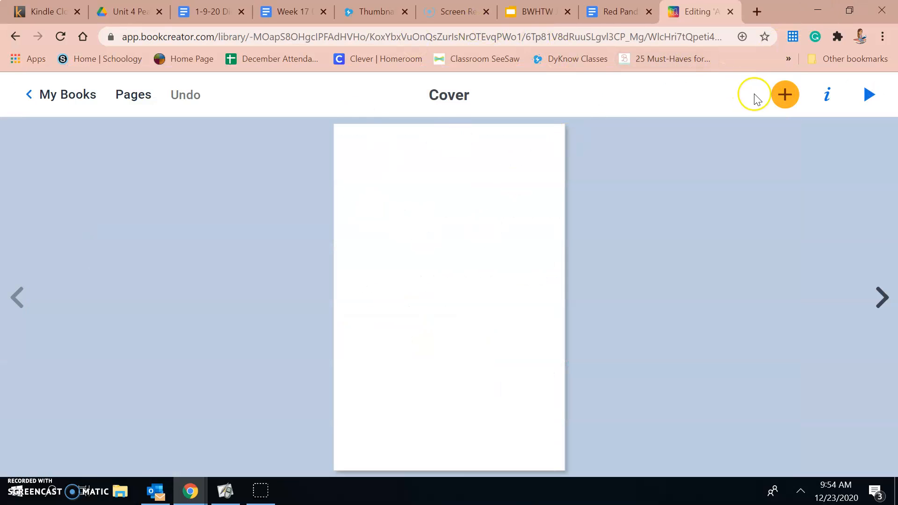
click(827, 98)
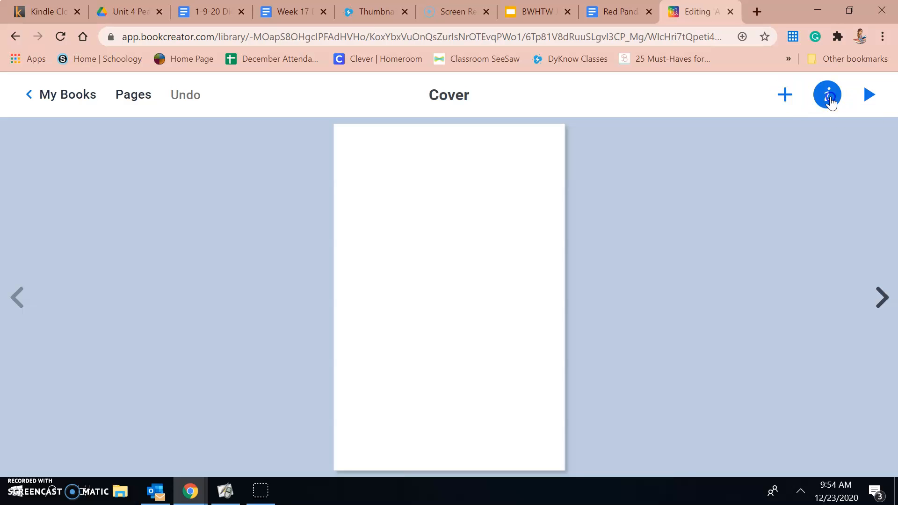
scroll(777, 373, down, 5)
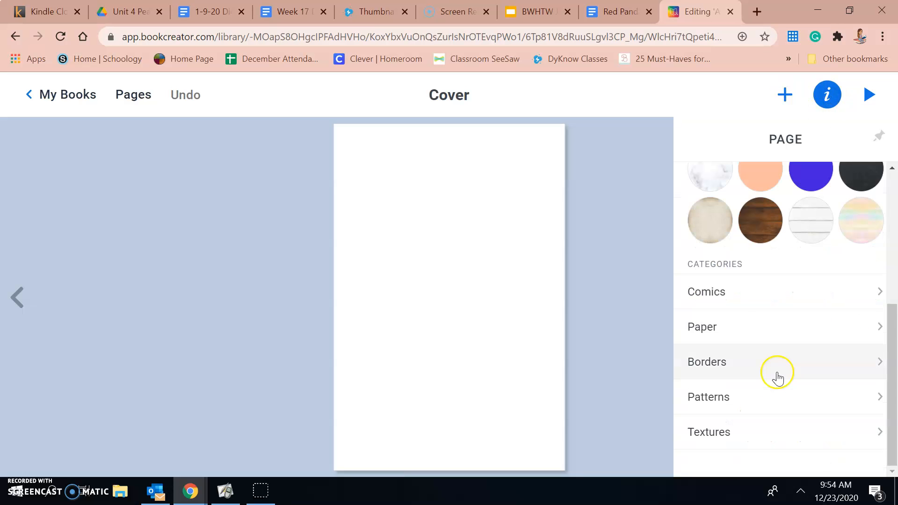
scroll(759, 246, up, 4)
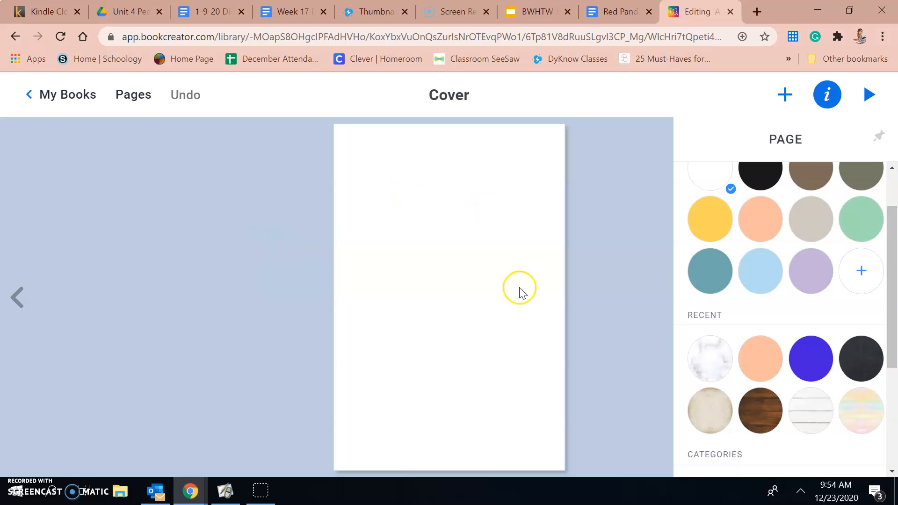
scroll(832, 314, up, 2)
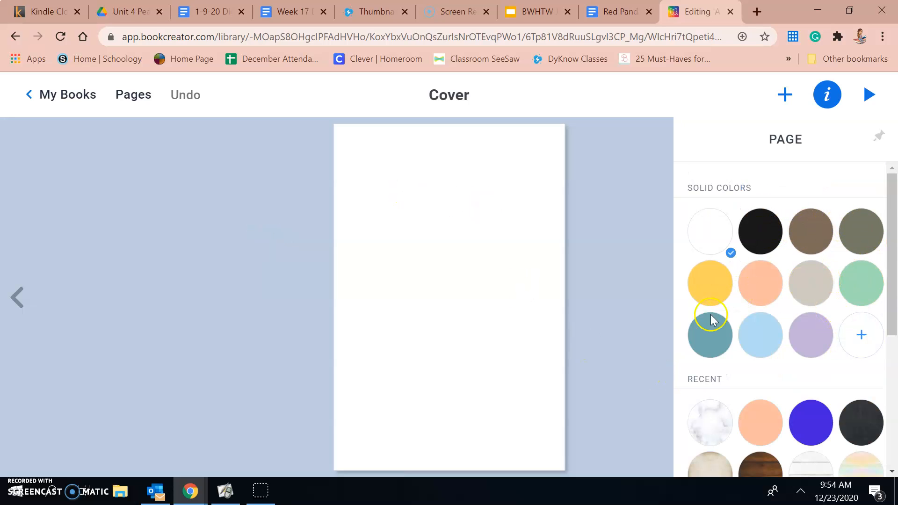
Try mixing a custom cover background colour, adjusting the hue and brightness to blue #2850a6
click(857, 335)
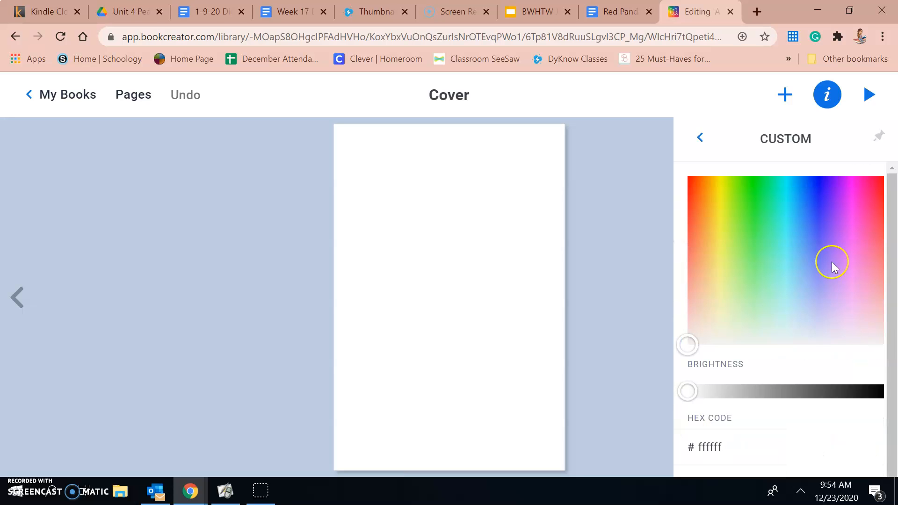
drag(688, 344, 845, 280)
scroll(818, 356, down, 1)
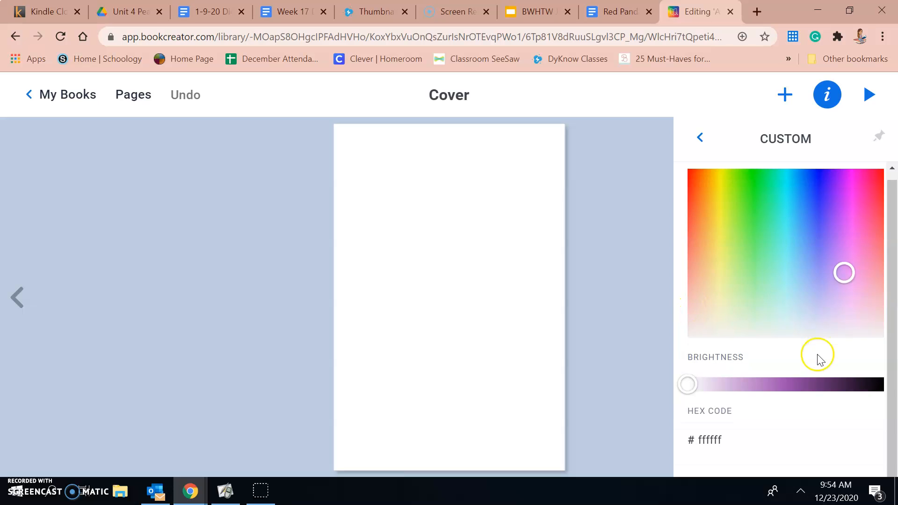
drag(690, 386, 804, 388)
click(752, 262)
click(809, 235)
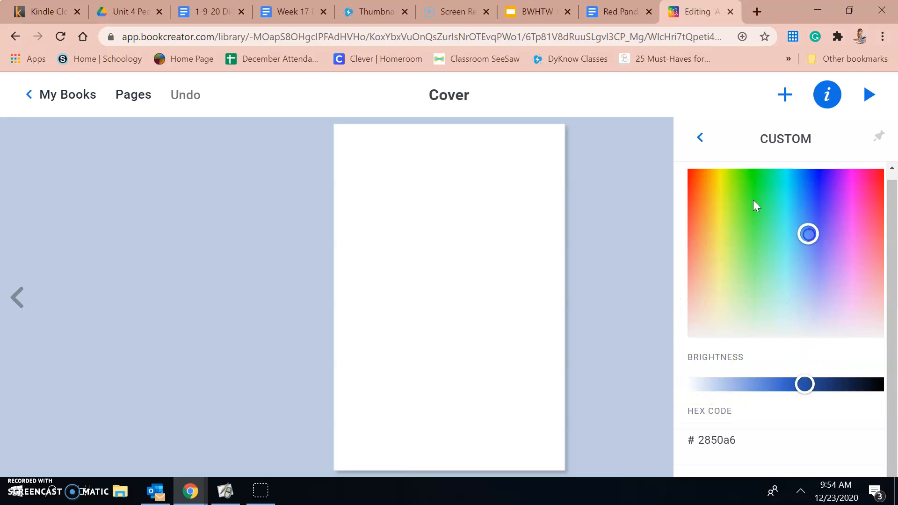
click(699, 138)
Try recently used backgrounds on the cover: solid blue-violet, white marble, white wood planks and pastel watercolour
click(809, 421)
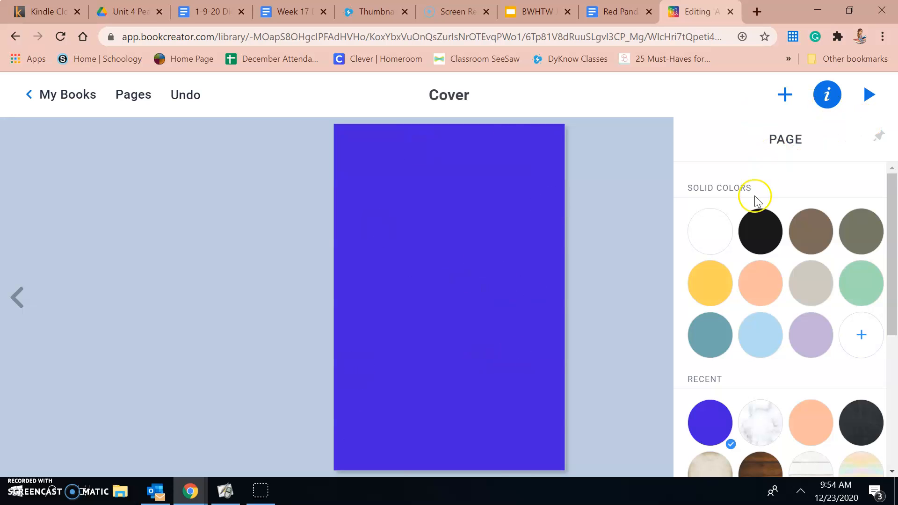
scroll(826, 229, down, 5)
scroll(709, 282, up, 3)
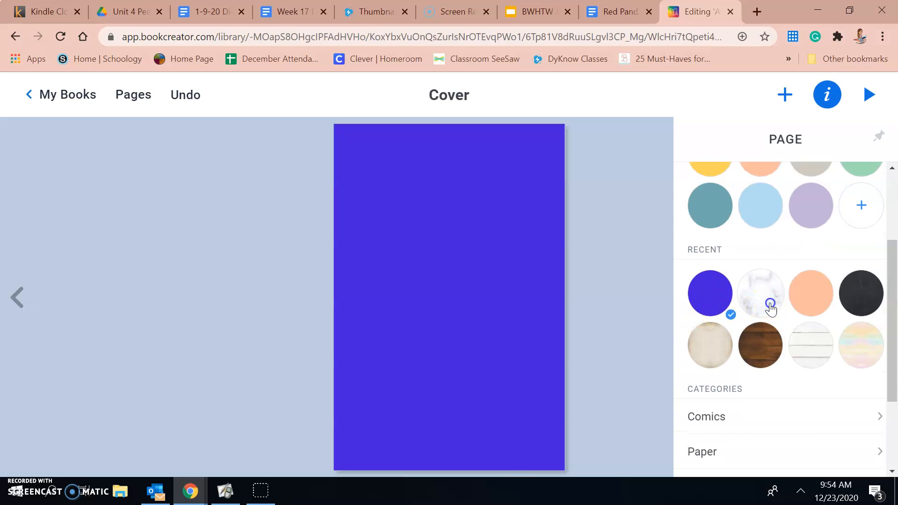
click(771, 308)
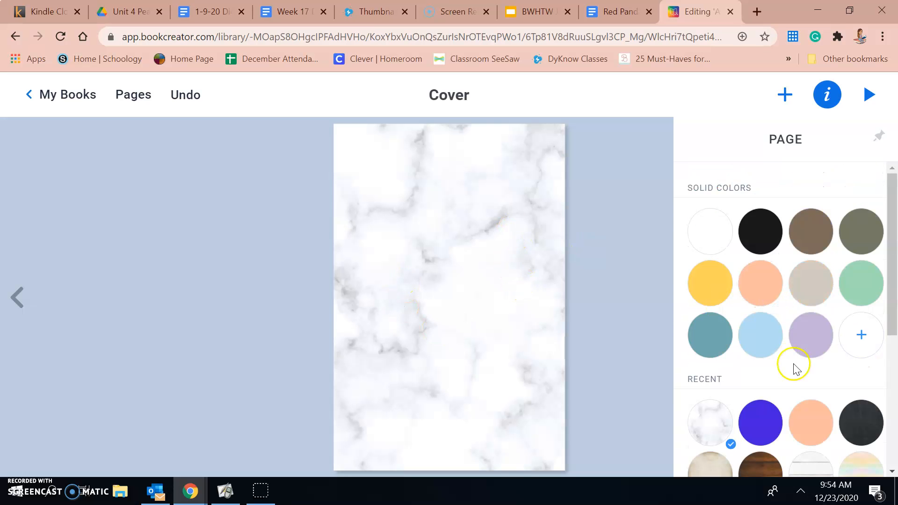
scroll(798, 364, down, 4)
click(804, 321)
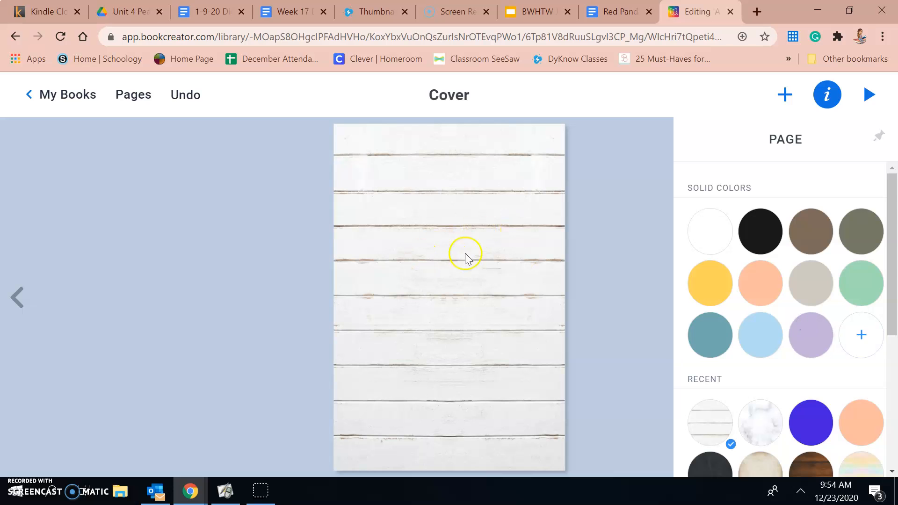
scroll(857, 401, down, 5)
click(862, 297)
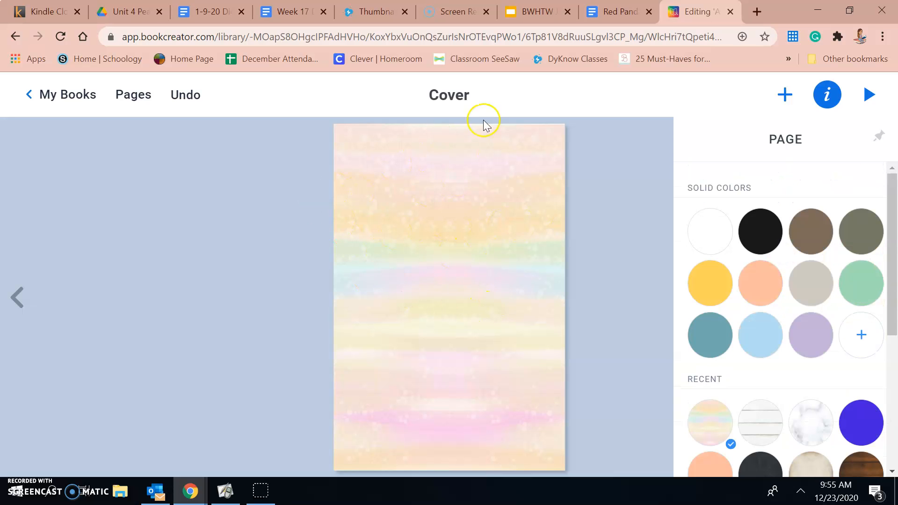
Try the solid teal, lilac and mint green colours as the cover background
scroll(715, 332, down, 2)
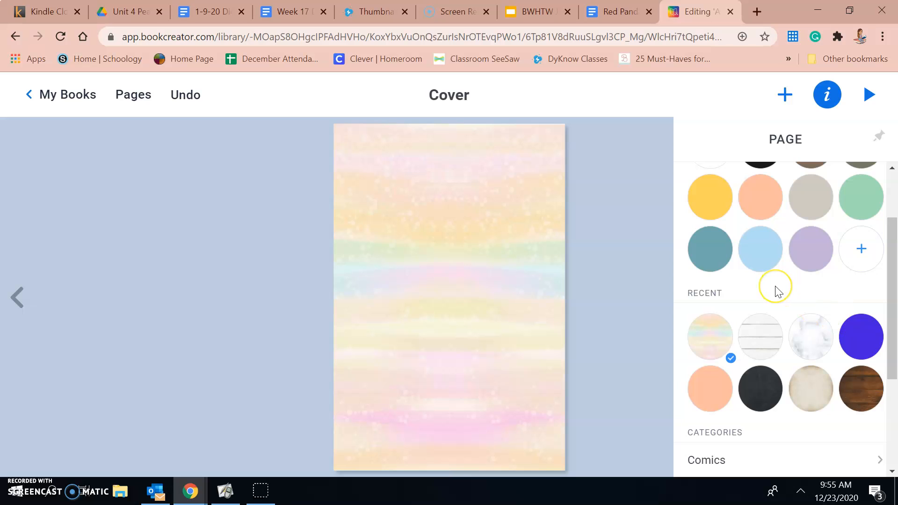
scroll(778, 288, up, 2)
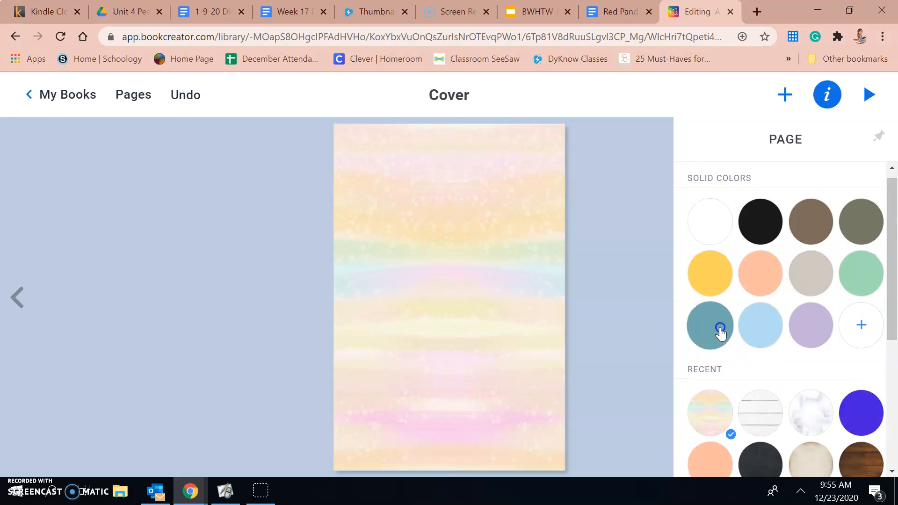
click(718, 331)
click(820, 354)
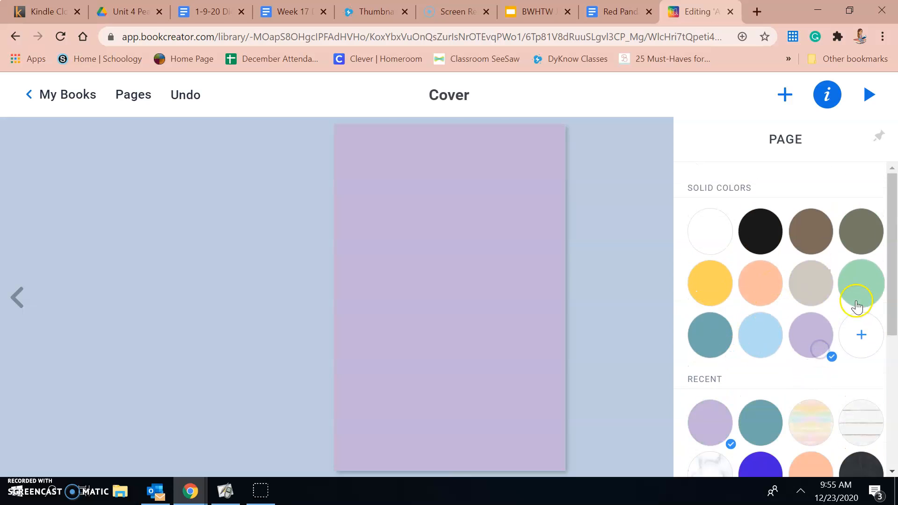
click(857, 303)
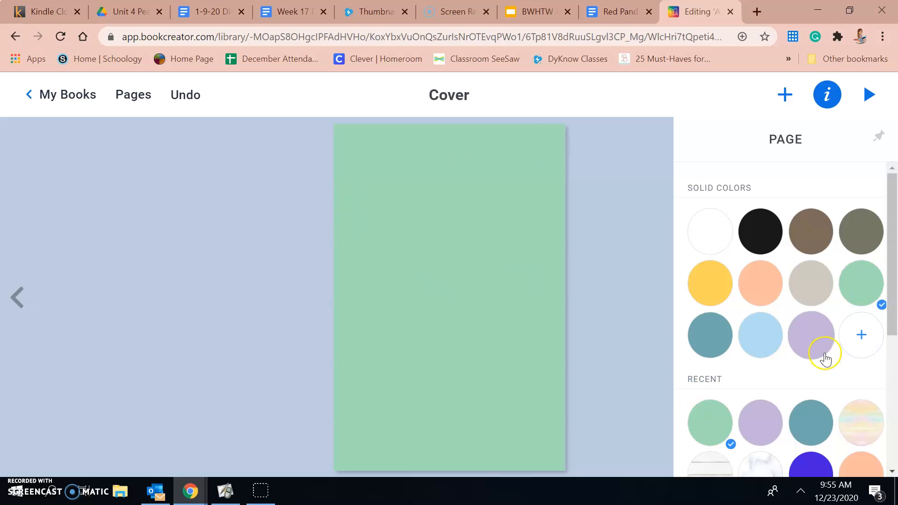
Try backgrounds from the Borders category on the cover: stacked paper, turquoise dotted frame, pink dotted frame and coloured pencils
scroll(818, 347, down, 6)
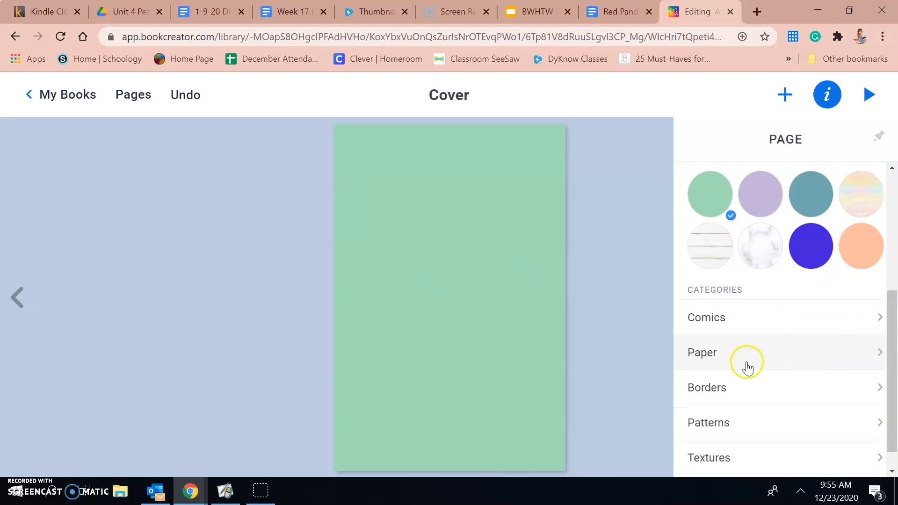
click(730, 399)
scroll(731, 408, down, 1)
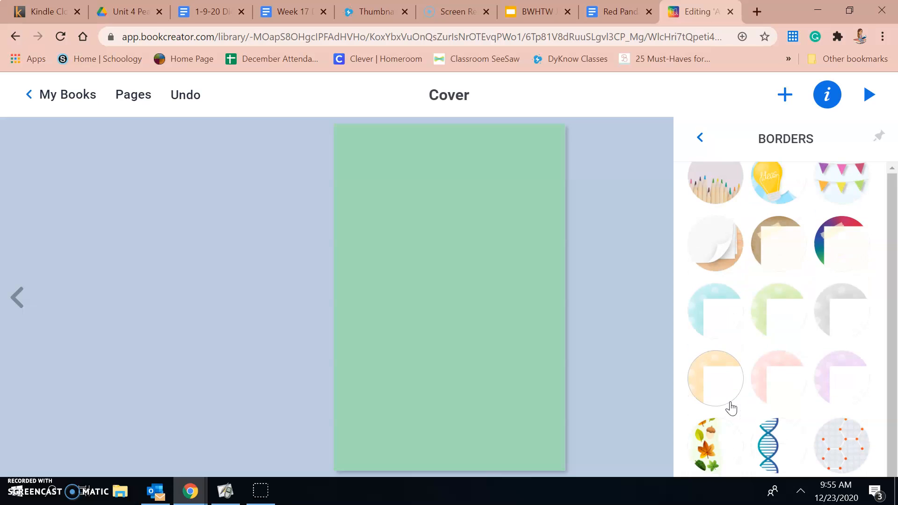
click(732, 250)
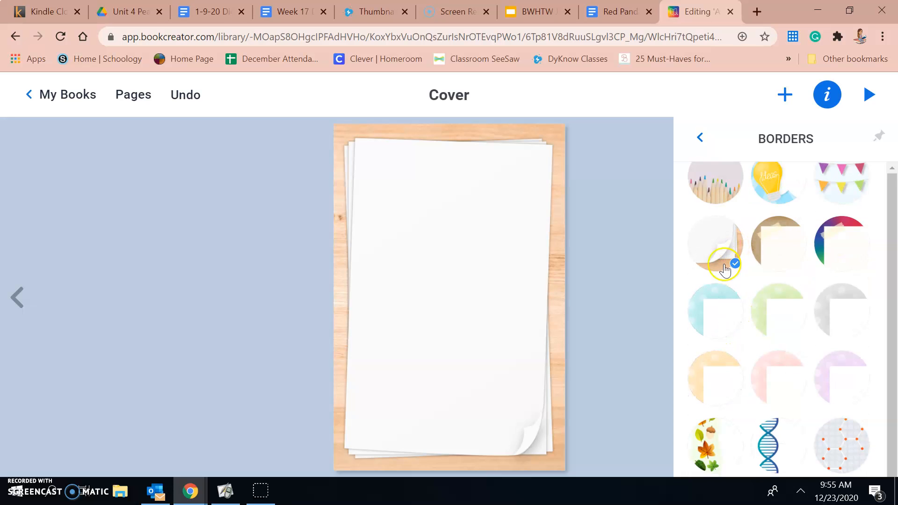
click(718, 336)
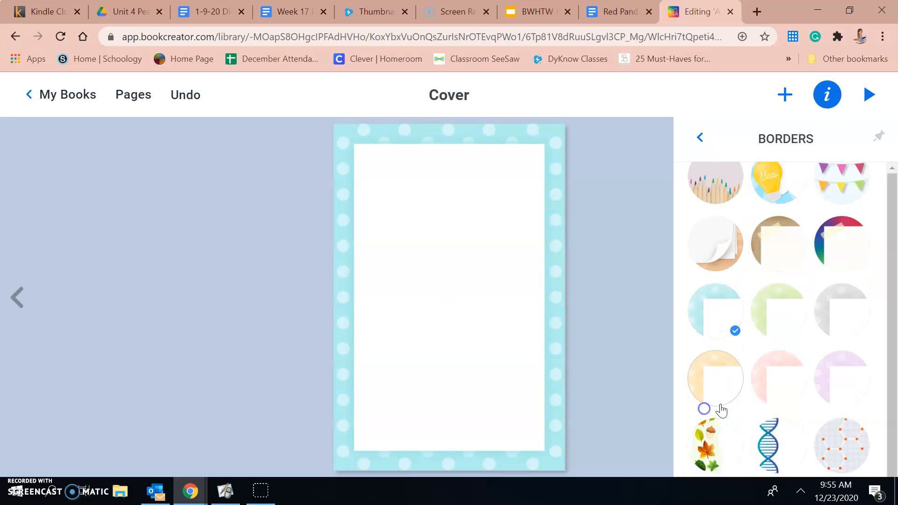
click(774, 394)
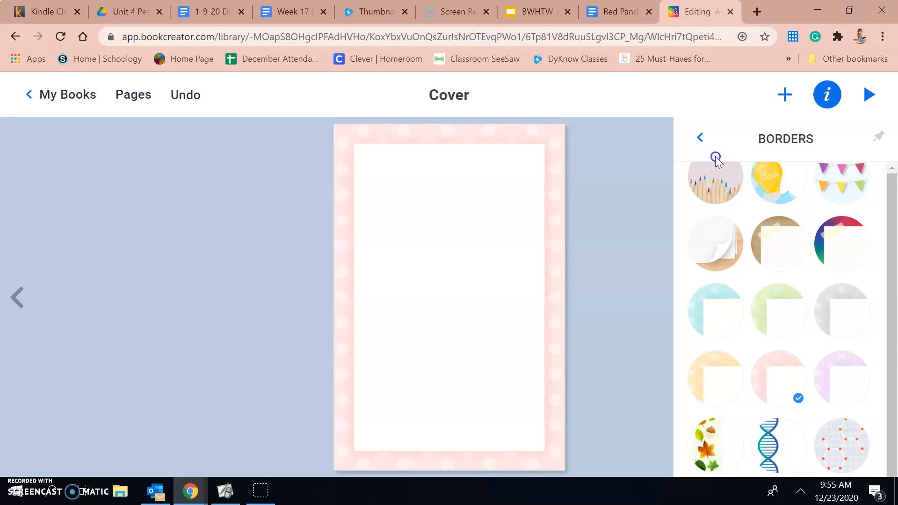
click(706, 189)
click(699, 137)
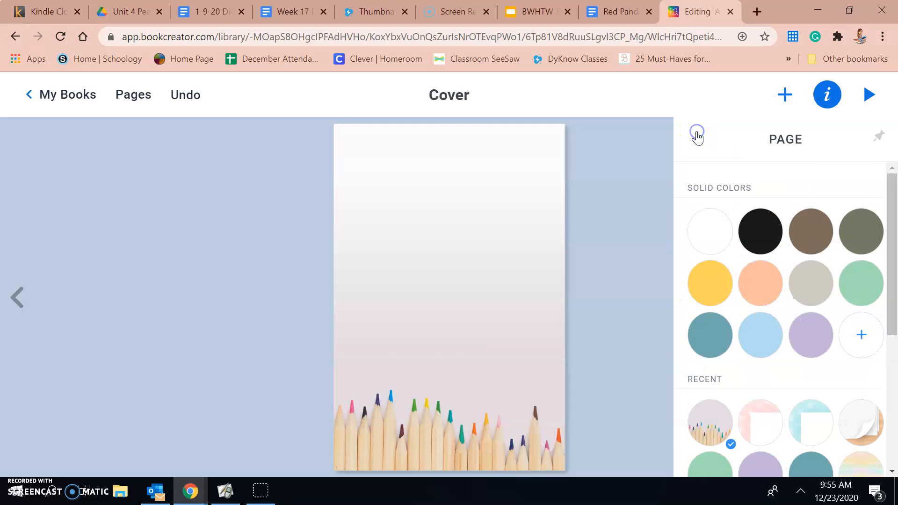
Try backgrounds from the Patterns category on the cover: blue sky with clouds and pink polka dots
scroll(770, 447, down, 5)
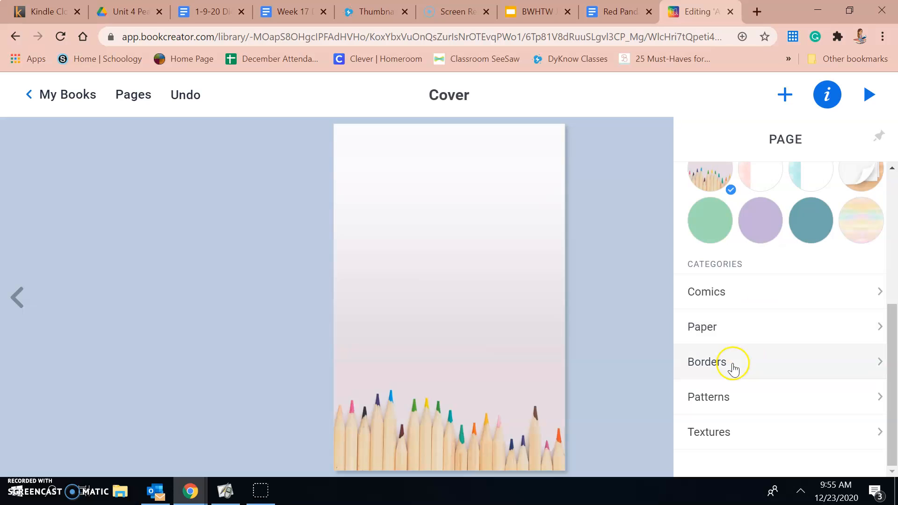
click(720, 396)
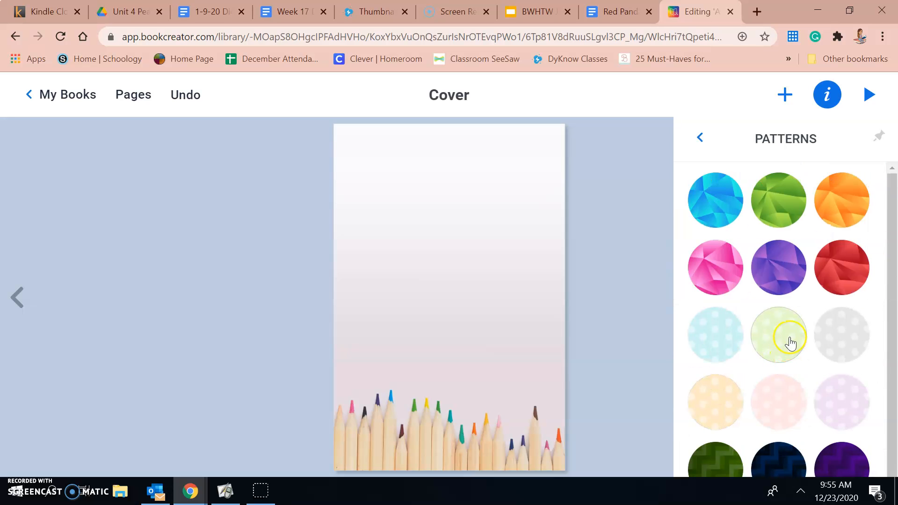
scroll(790, 277, down, 2)
click(839, 449)
click(773, 324)
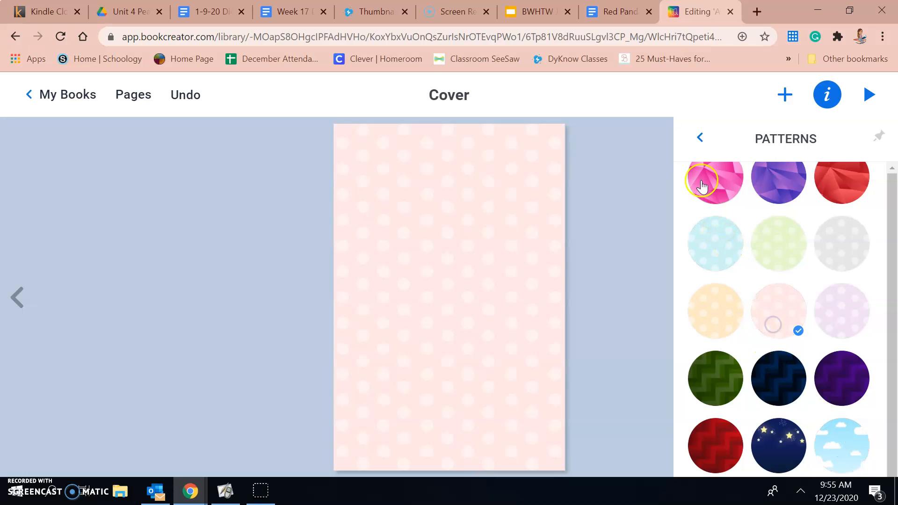
click(702, 141)
Try backgrounds from the Textures category on the cover: aged parchment, pink-and-blue grain and yellow-blue-pink watercolour
scroll(767, 421, down, 4)
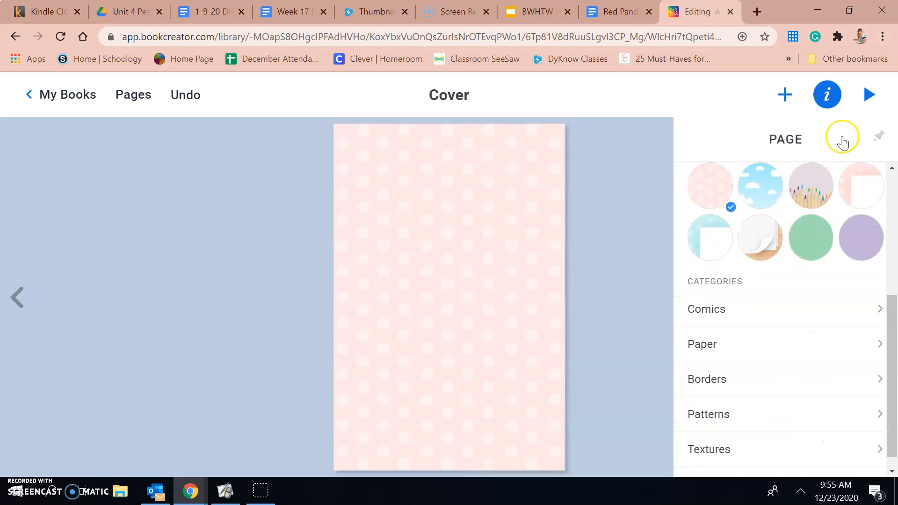
scroll(729, 435, down, 1)
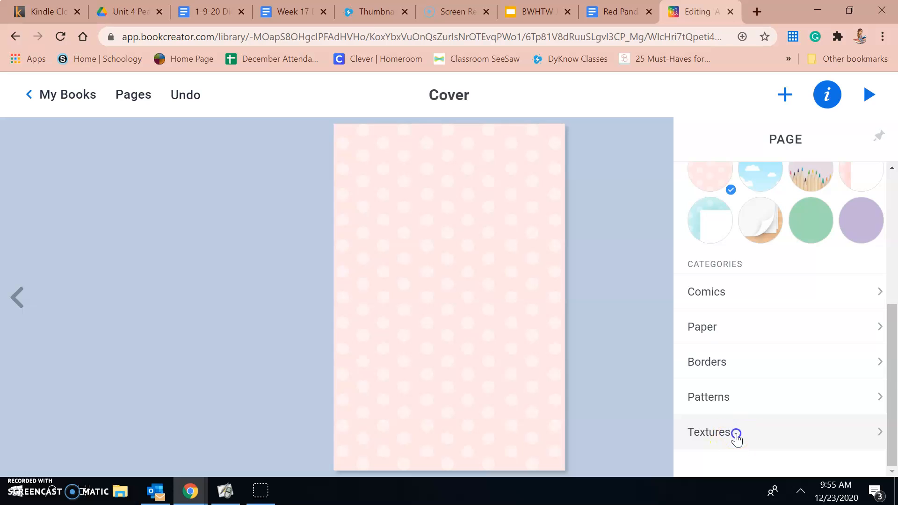
click(736, 435)
click(719, 333)
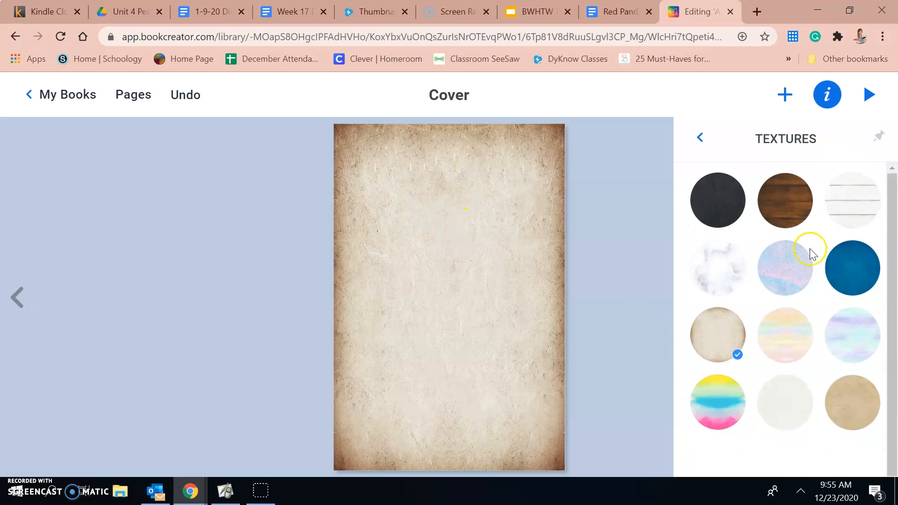
click(781, 279)
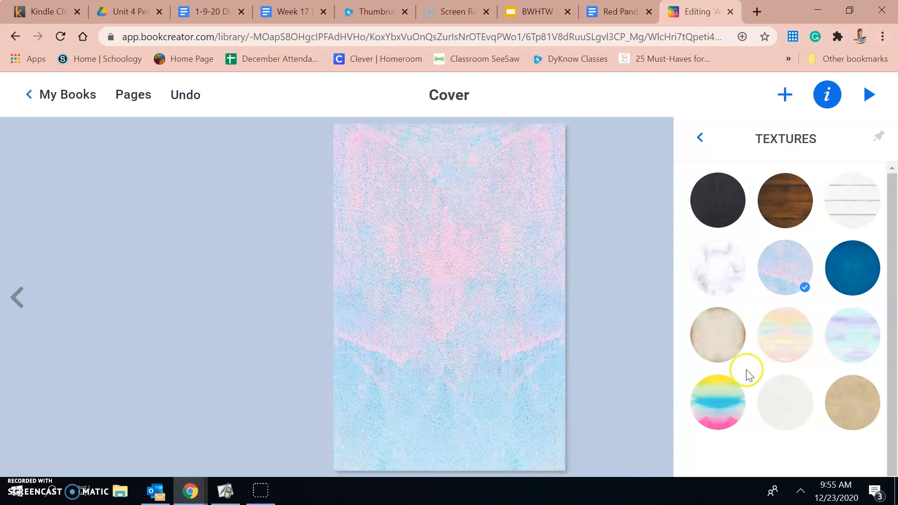
click(736, 397)
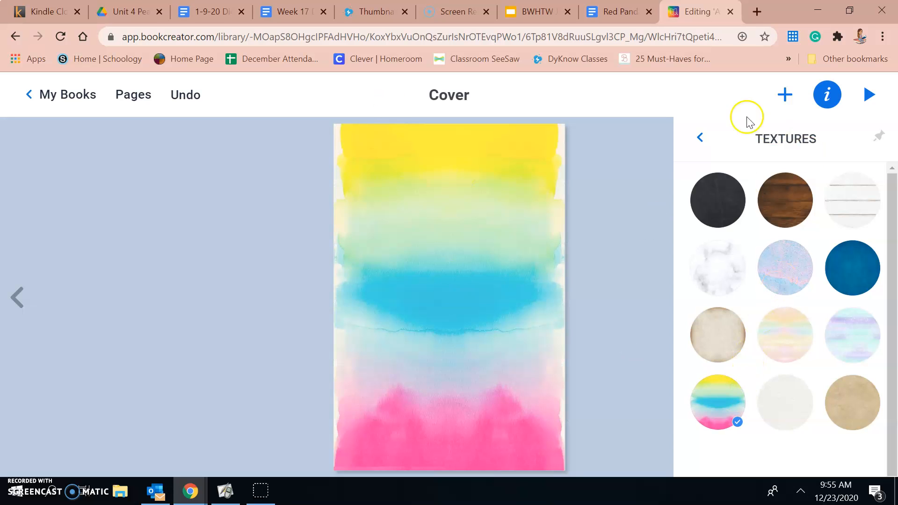
Return to the main page background options and set the cover to solid mint green
click(699, 139)
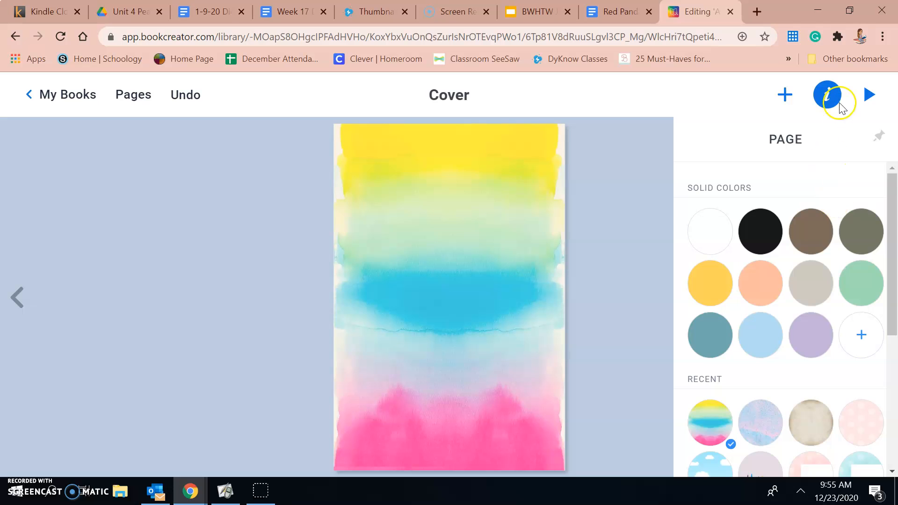
click(864, 283)
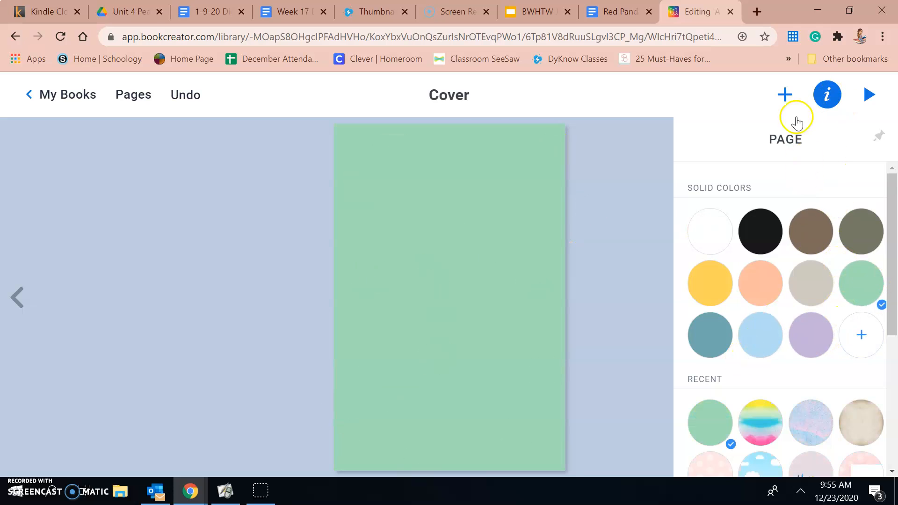
Add a text box reading "Kenya" to the cover
click(785, 95)
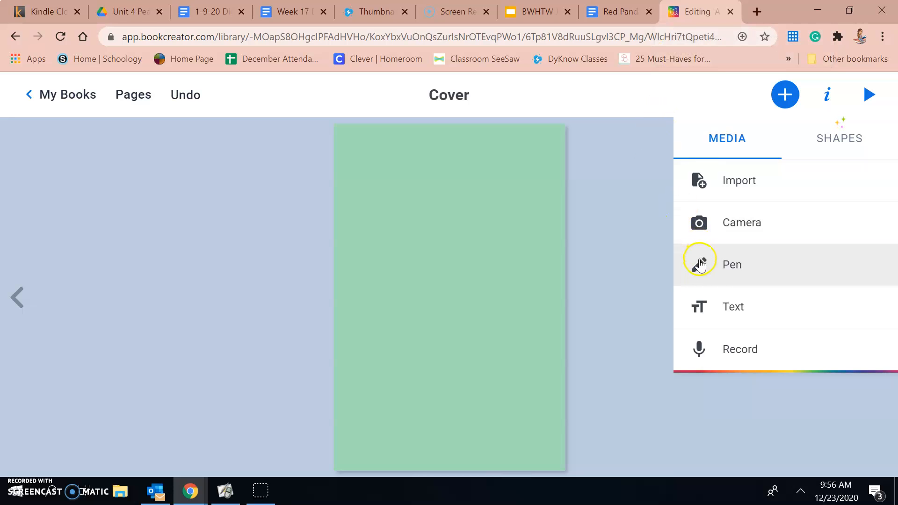
click(738, 309)
click(275, 242)
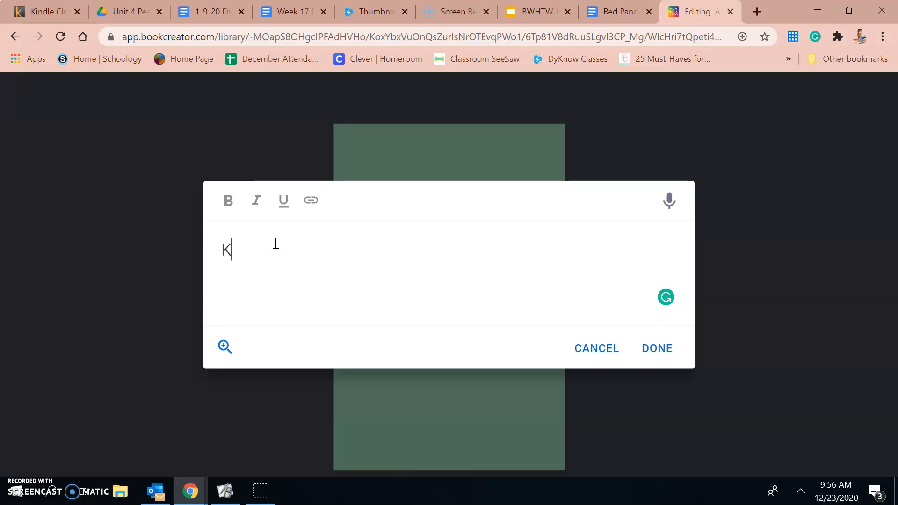
click(619, 283)
click(657, 351)
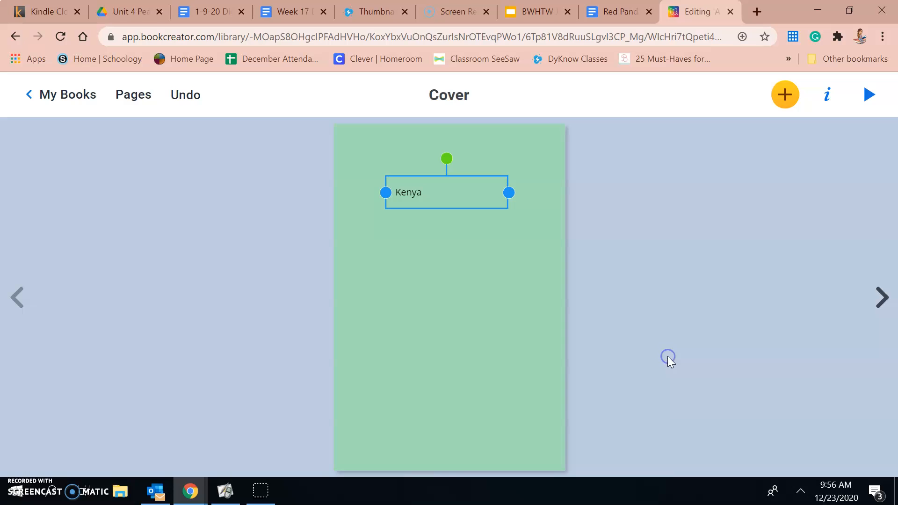
double_click(434, 191)
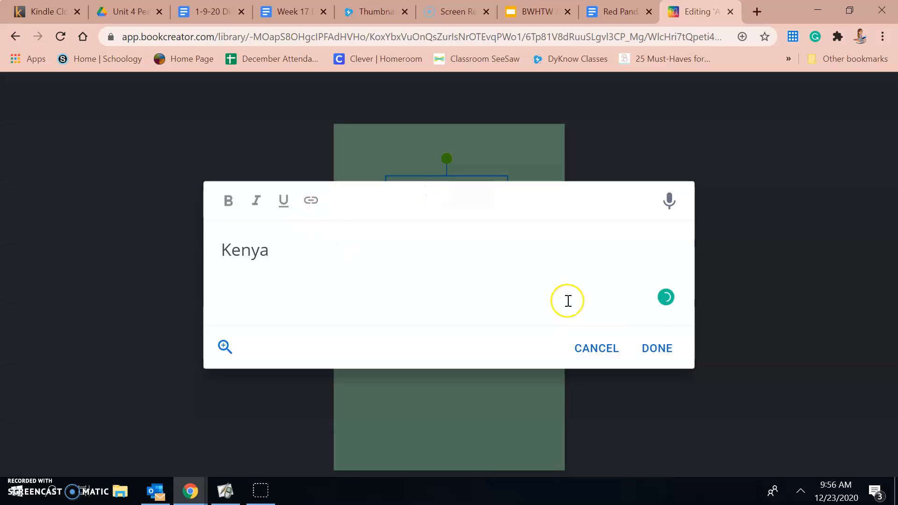
click(657, 349)
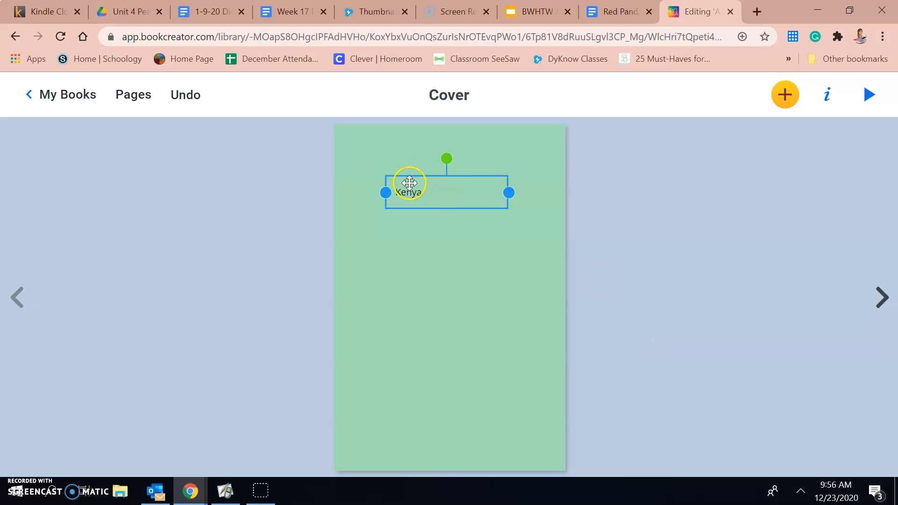
Look through the media, shapes and page background options for a way to format the Kenya text
click(781, 100)
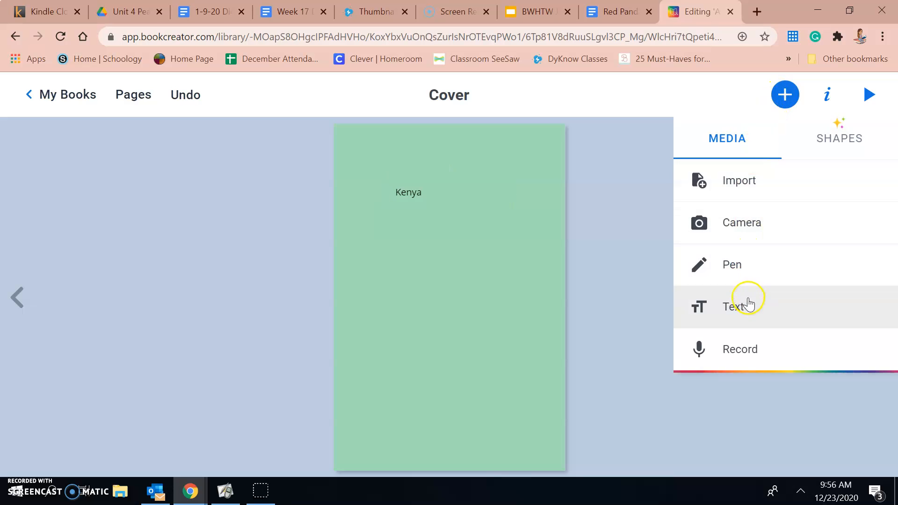
click(812, 156)
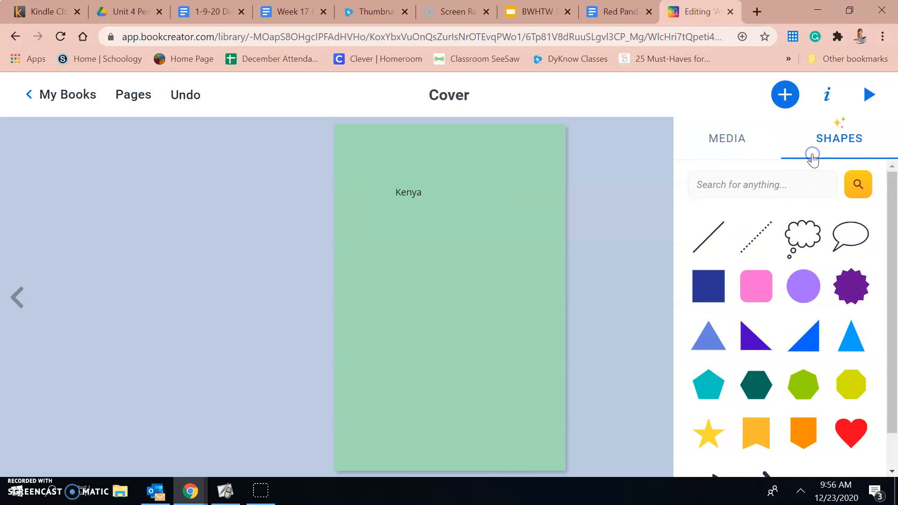
click(744, 139)
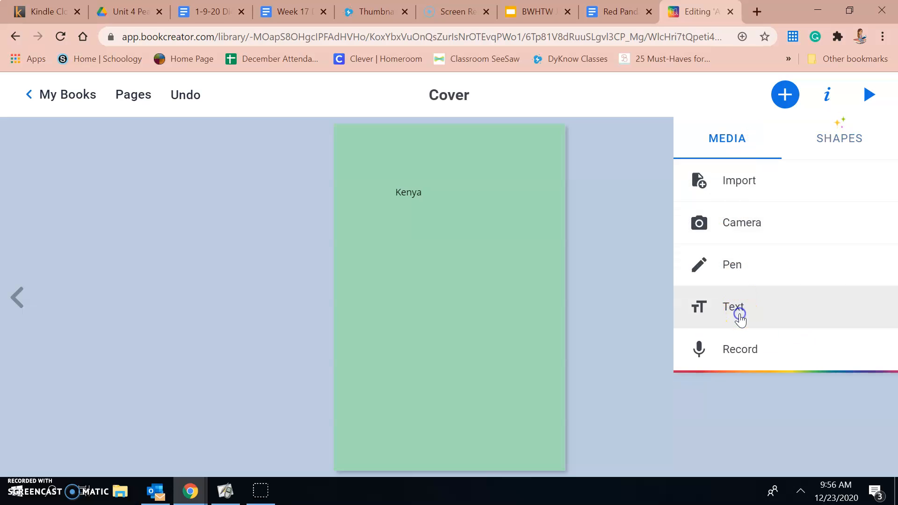
click(739, 313)
click(599, 341)
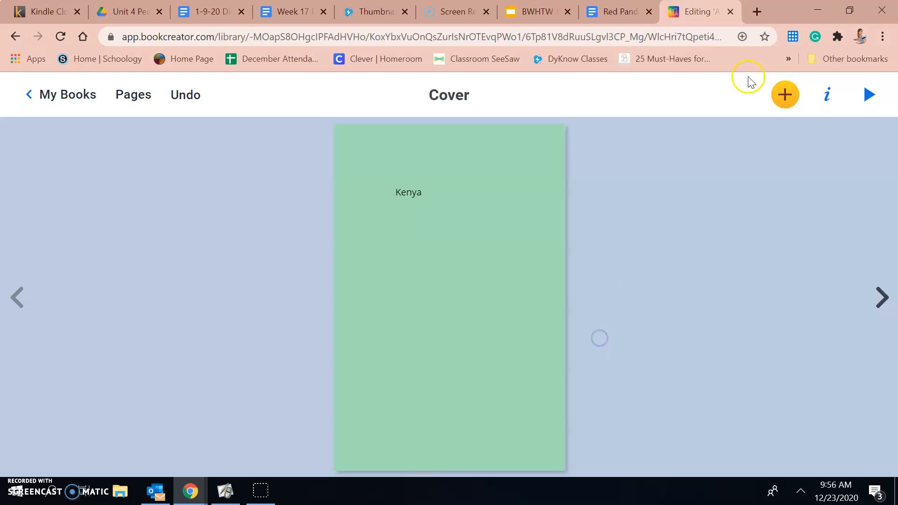
click(788, 110)
click(813, 95)
click(825, 96)
scroll(814, 253, down, 5)
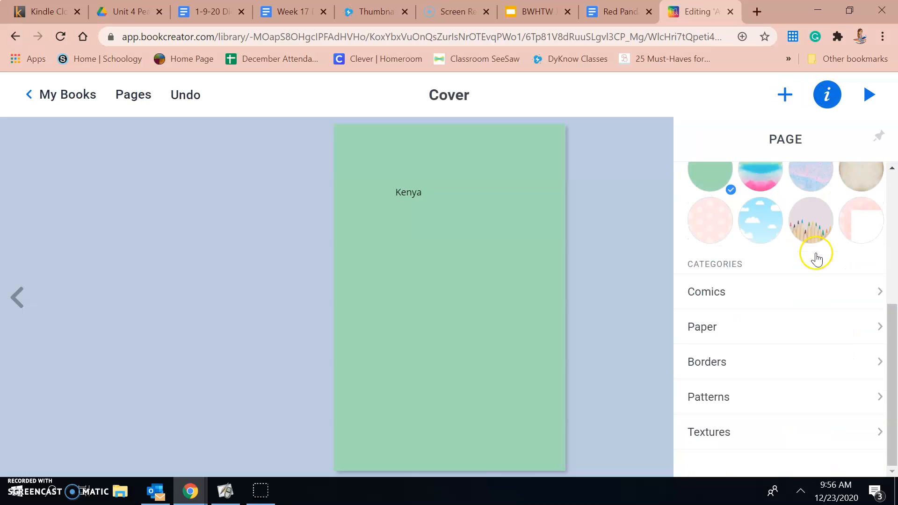
click(786, 98)
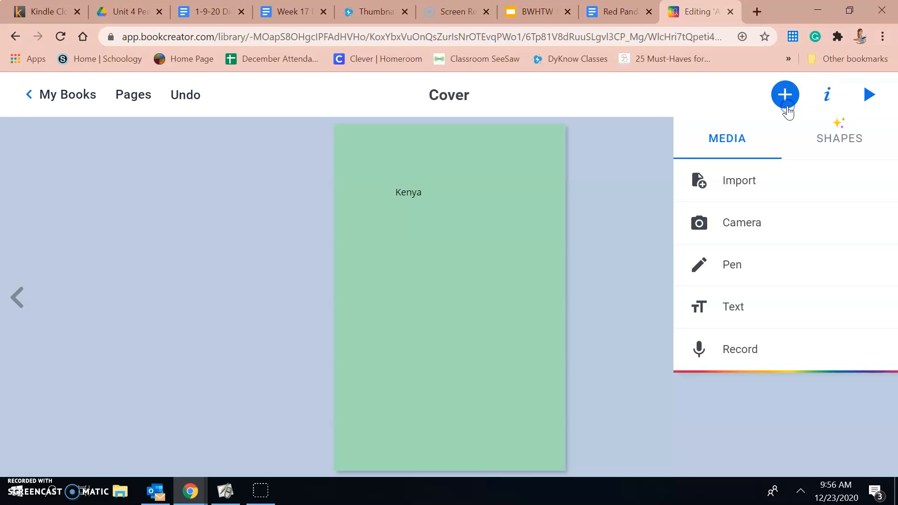
click(819, 139)
scroll(754, 341, down, 1)
scroll(754, 421, up, 1)
click(718, 145)
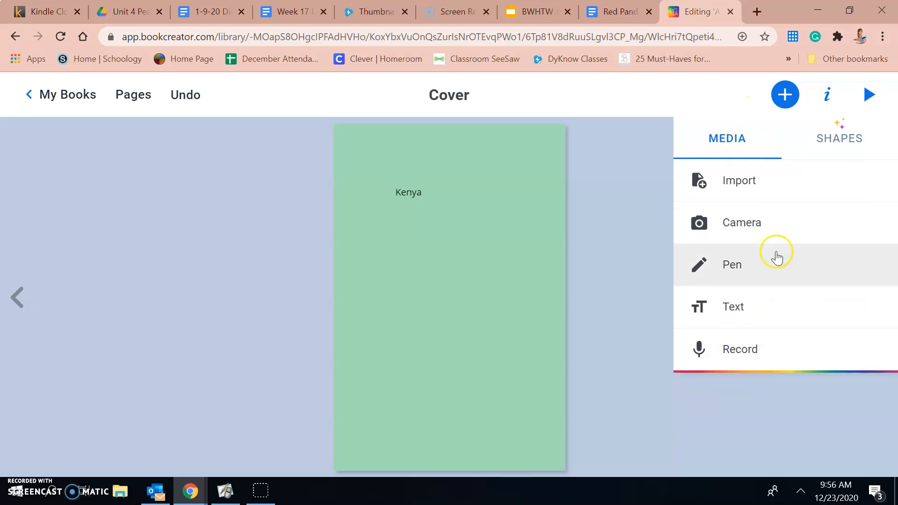
click(429, 193)
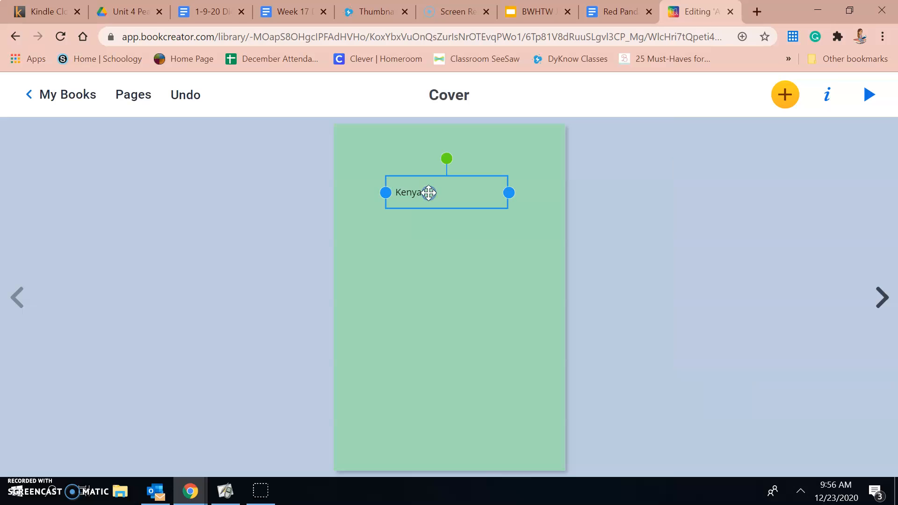
click(430, 192)
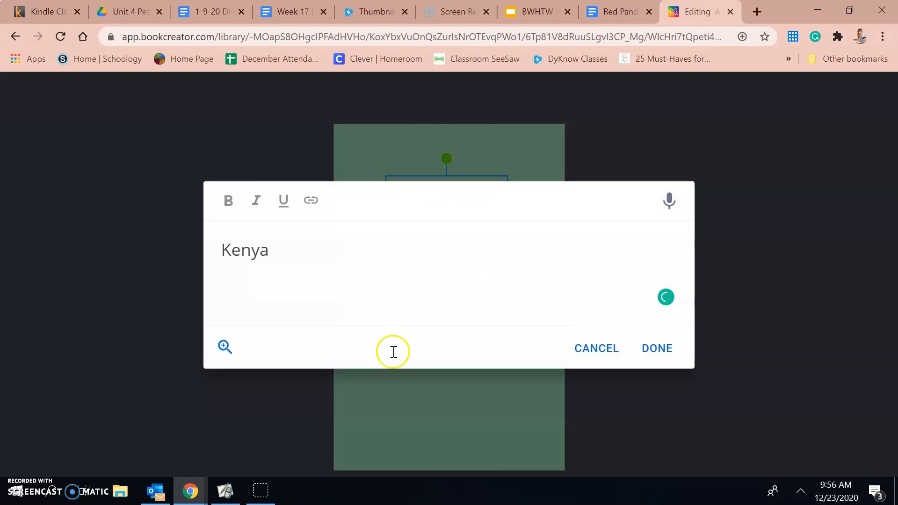
click(224, 349)
click(224, 350)
click(15, 488)
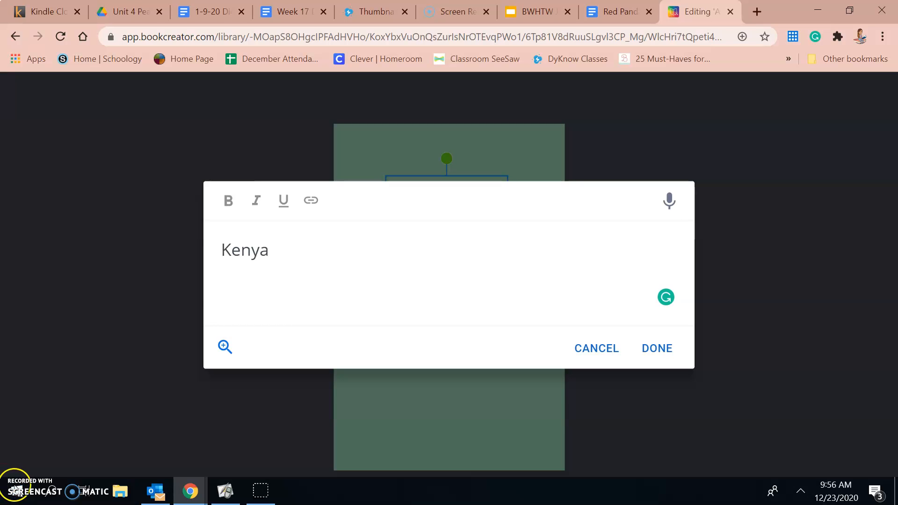
click(591, 353)
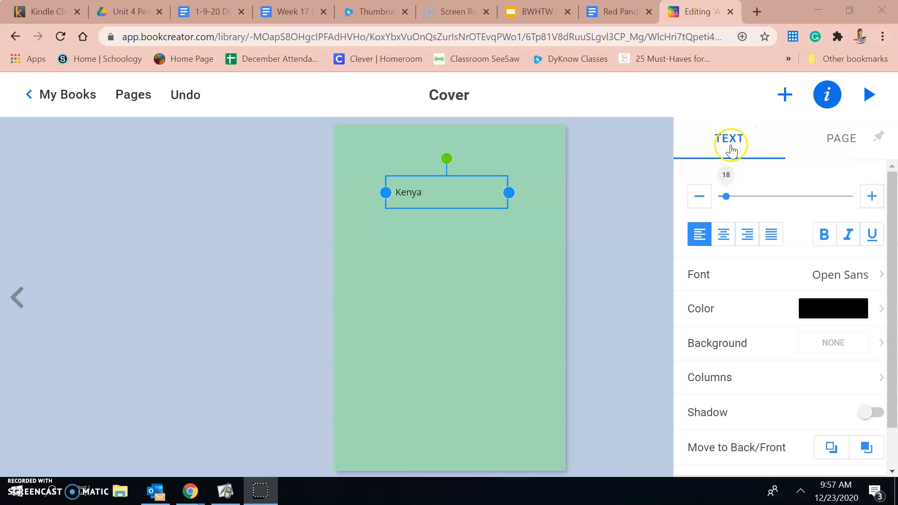
Enlarge the Kenya text to size 70 and move it up near the cover's upper edge
click(873, 196)
click(873, 196)
click(873, 196)
click(873, 197)
click(873, 196)
click(876, 200)
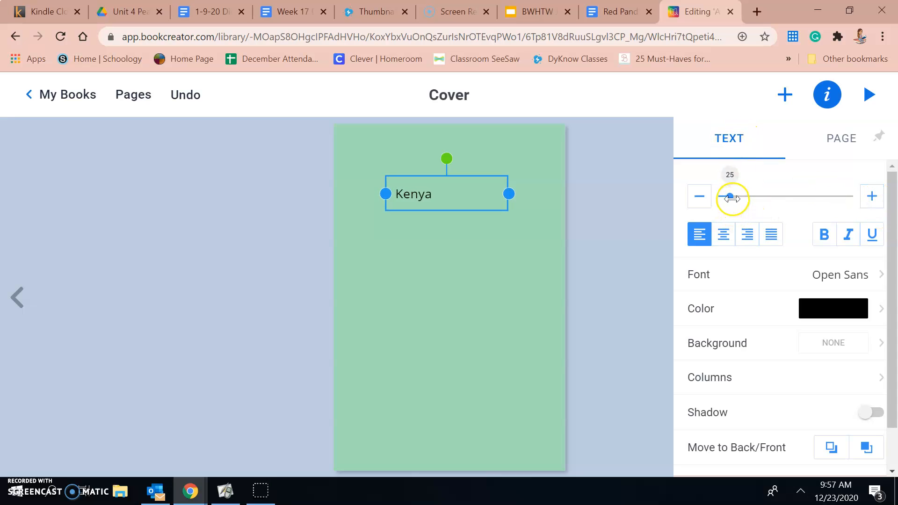
drag(732, 196, 754, 197)
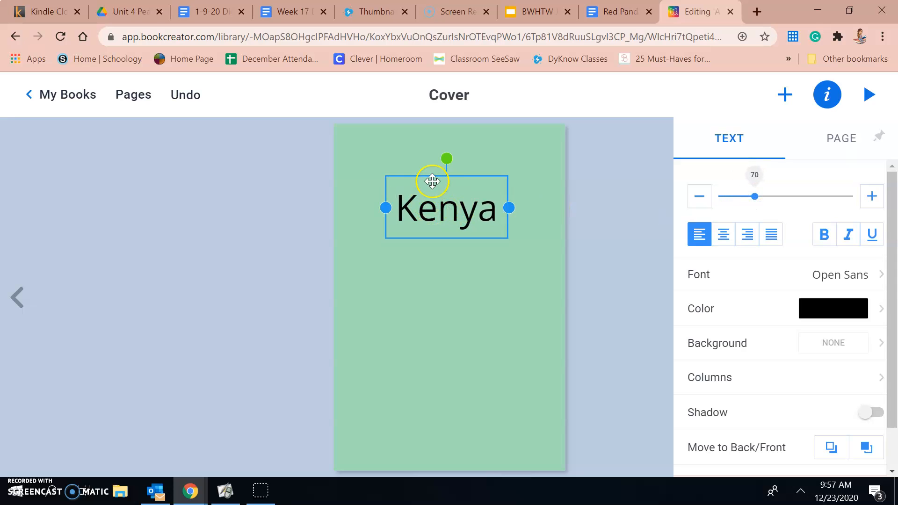
drag(433, 175, 430, 142)
Change the font of the Kenya title to Montserrat
click(827, 94)
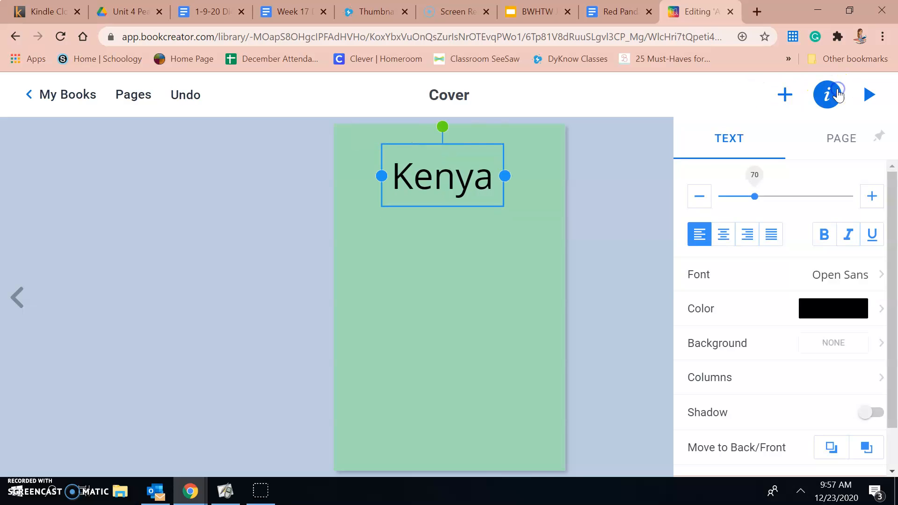
click(762, 275)
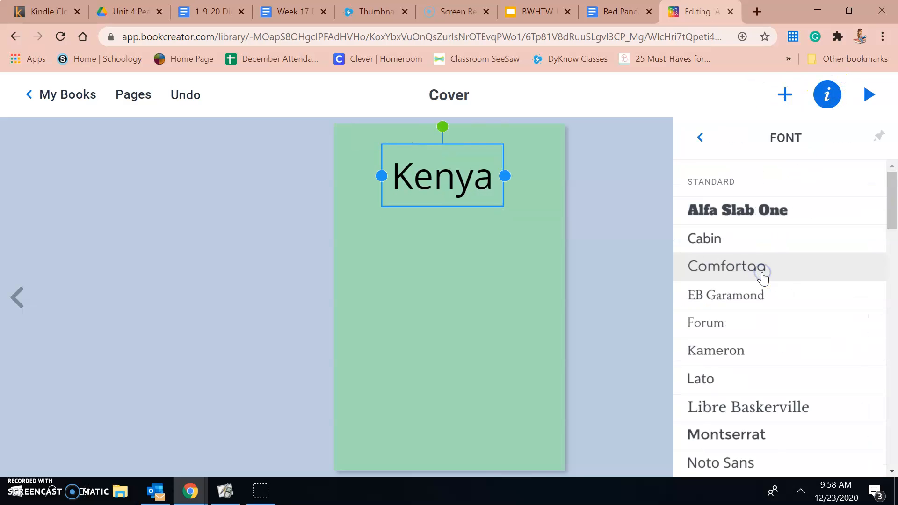
scroll(753, 411, down, 2)
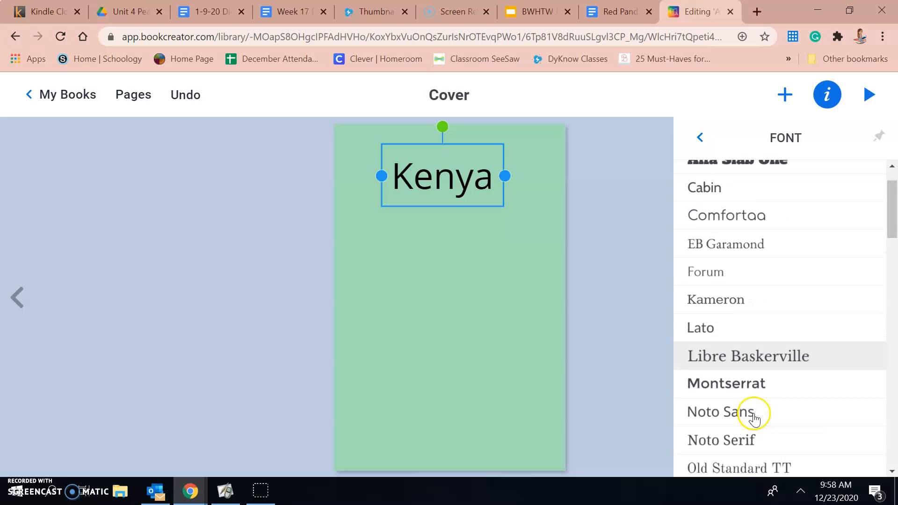
click(772, 355)
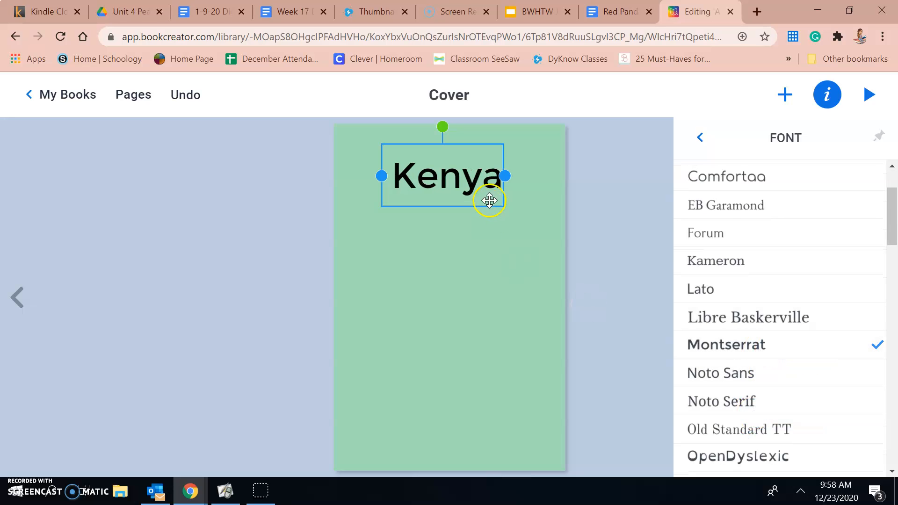
click(700, 134)
Try red on the Kenya title and settle on green as its text color
click(722, 313)
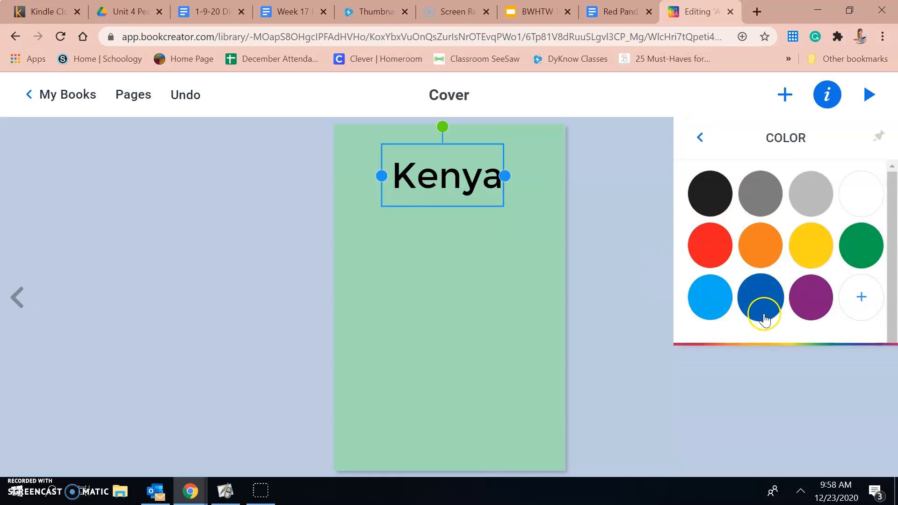
click(702, 246)
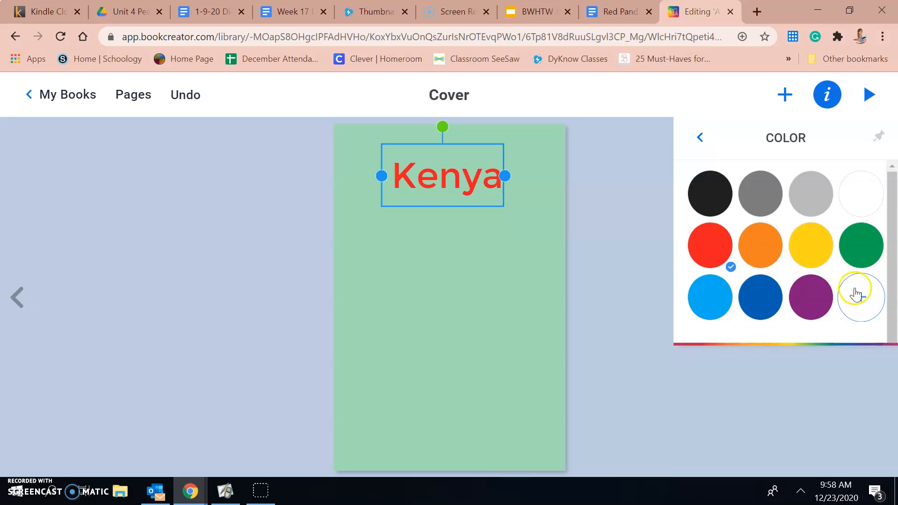
click(858, 244)
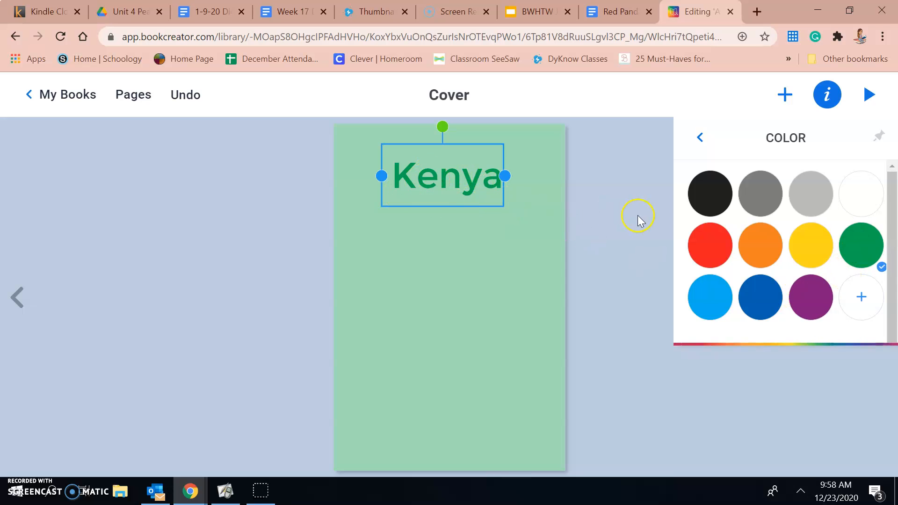
click(698, 137)
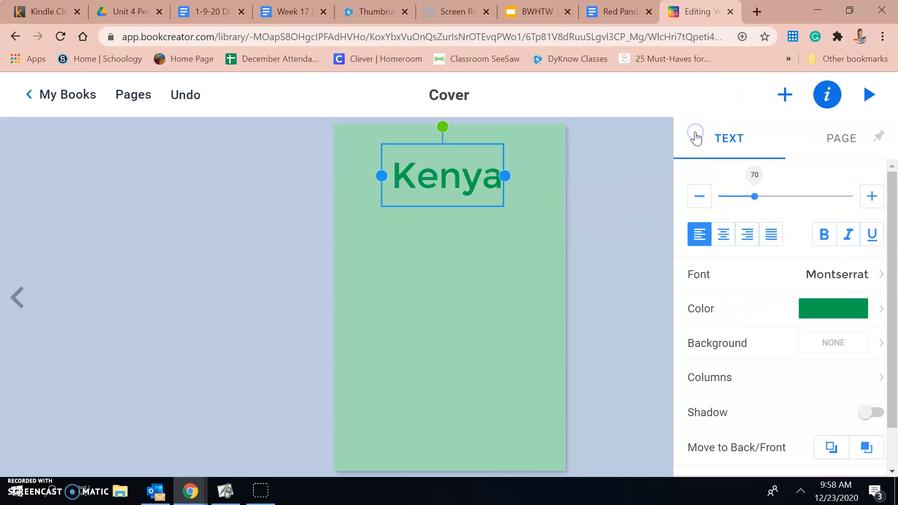
Review the title's text background color and remaining formatting options, and center-align the Kenya text
scroll(711, 335, down, 1)
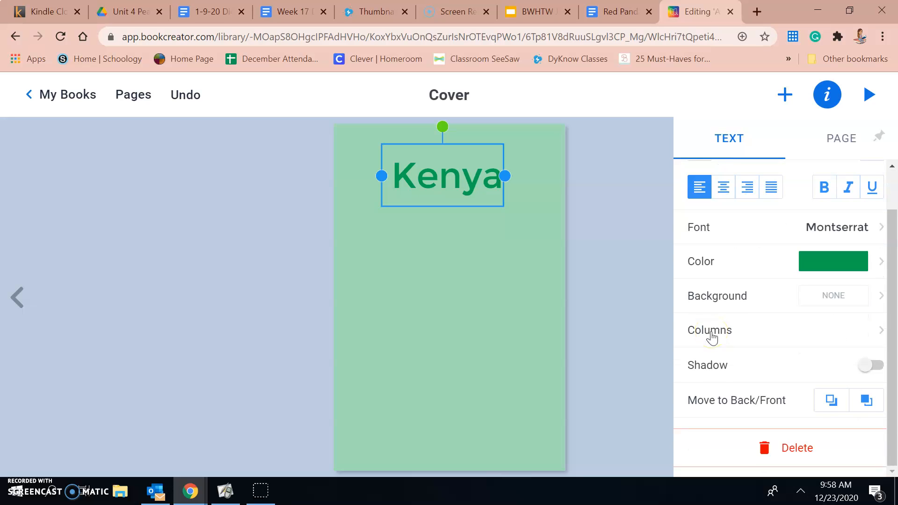
click(747, 292)
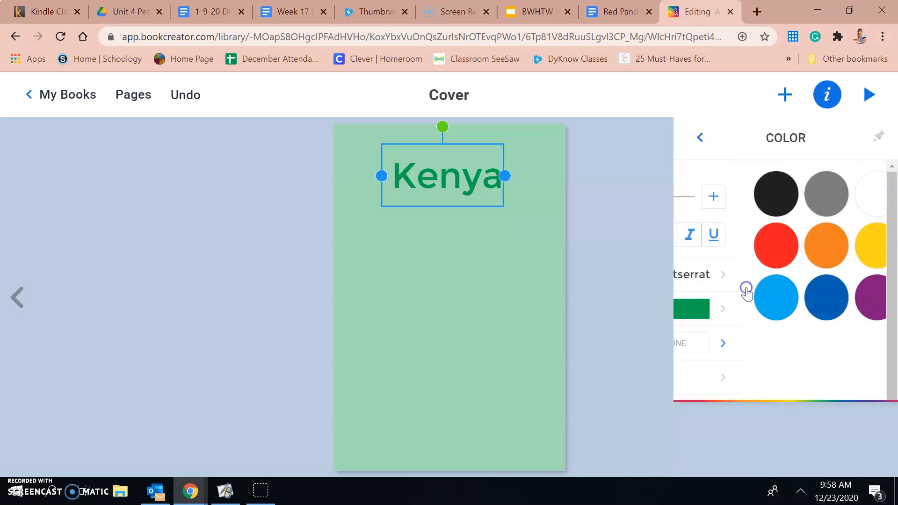
click(698, 137)
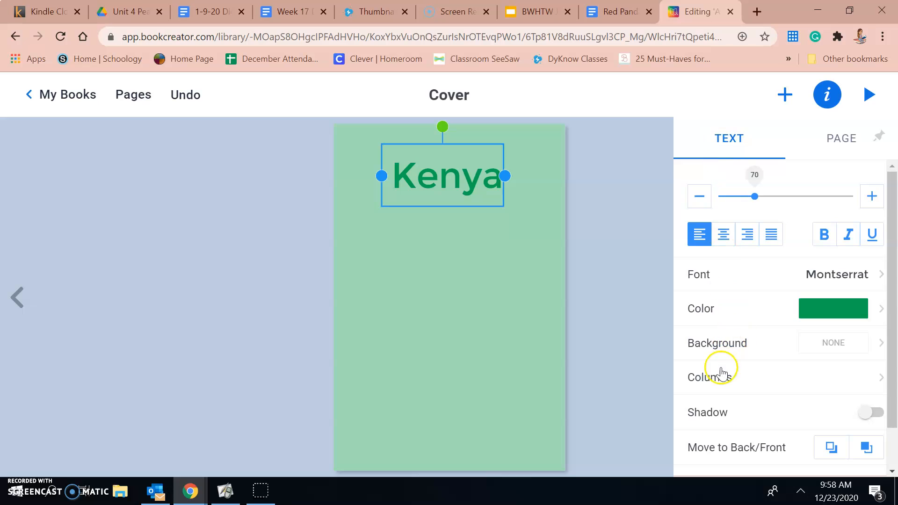
scroll(742, 413, down, 1)
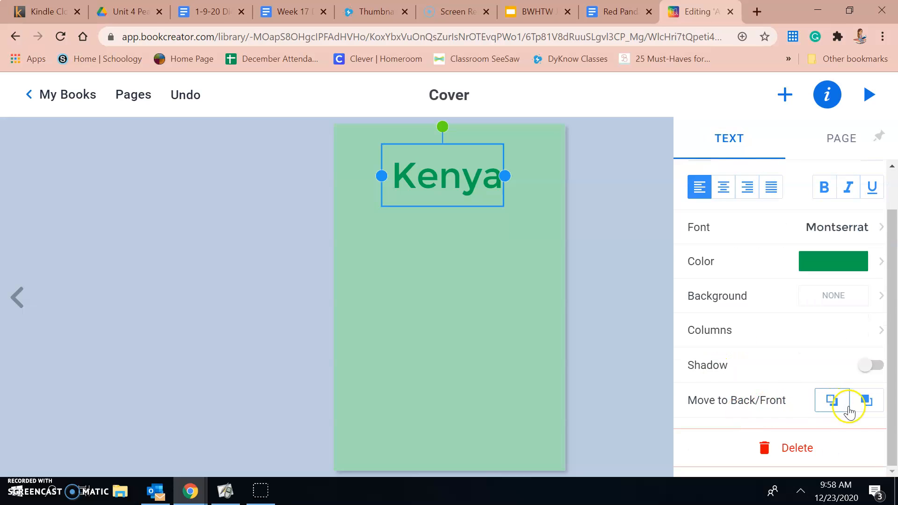
scroll(738, 262, up, 1)
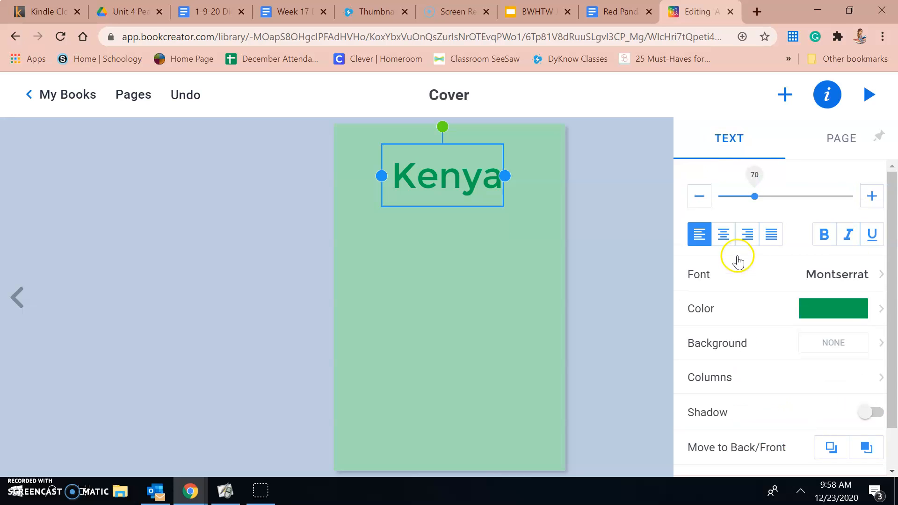
click(723, 234)
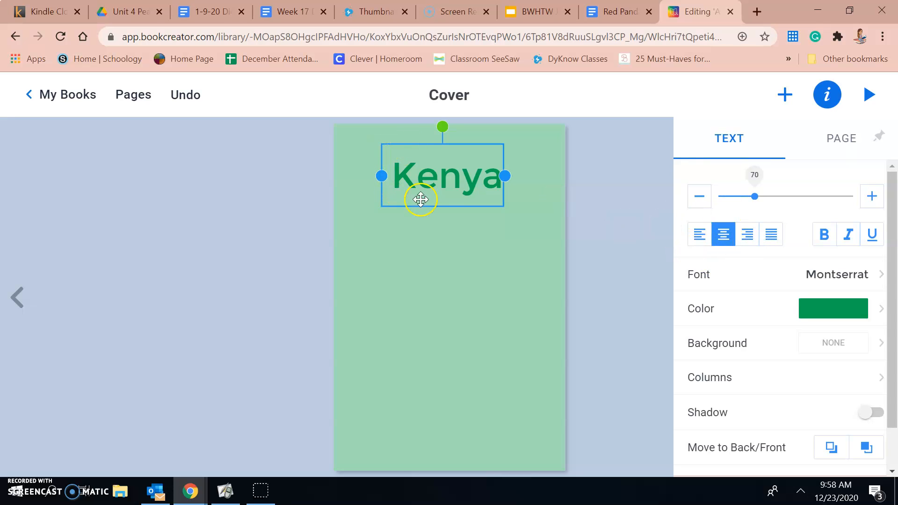
click(559, 190)
Add a text box with the author's name to the cover and place it just below the Kenya title
click(784, 95)
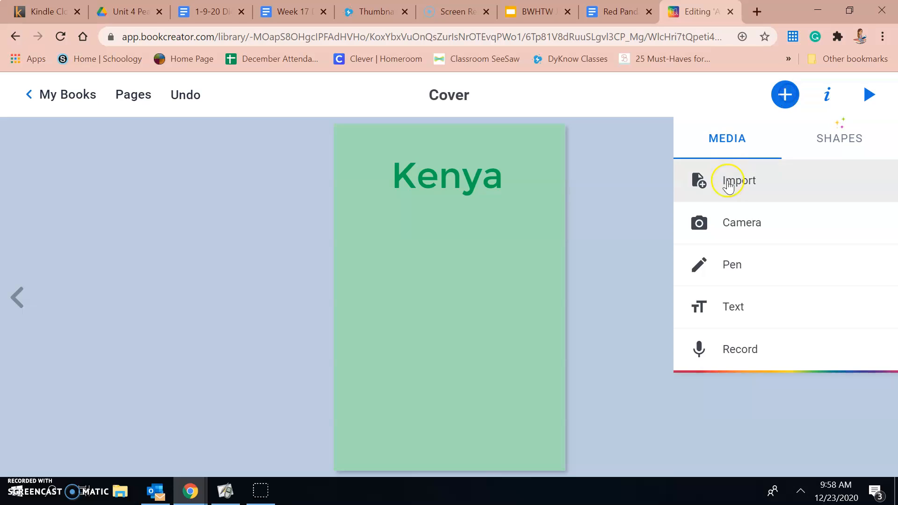
click(719, 301)
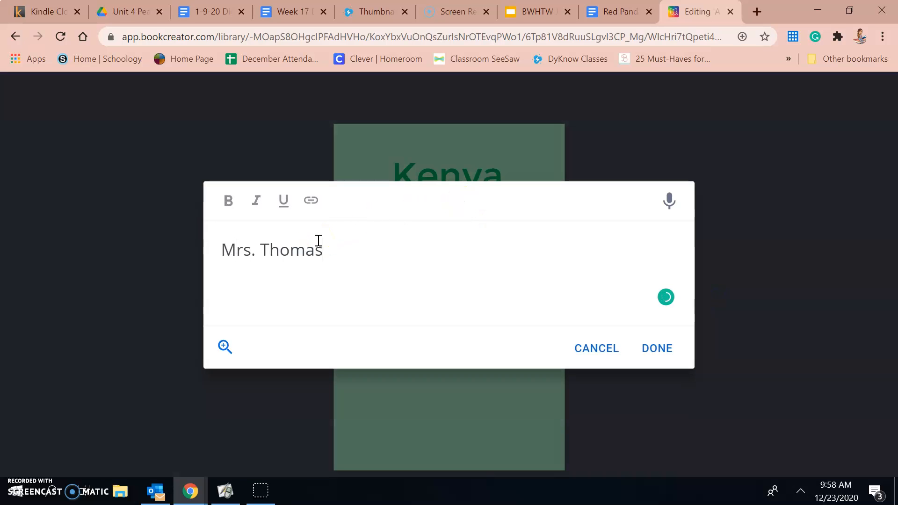
click(657, 348)
drag(431, 203, 456, 215)
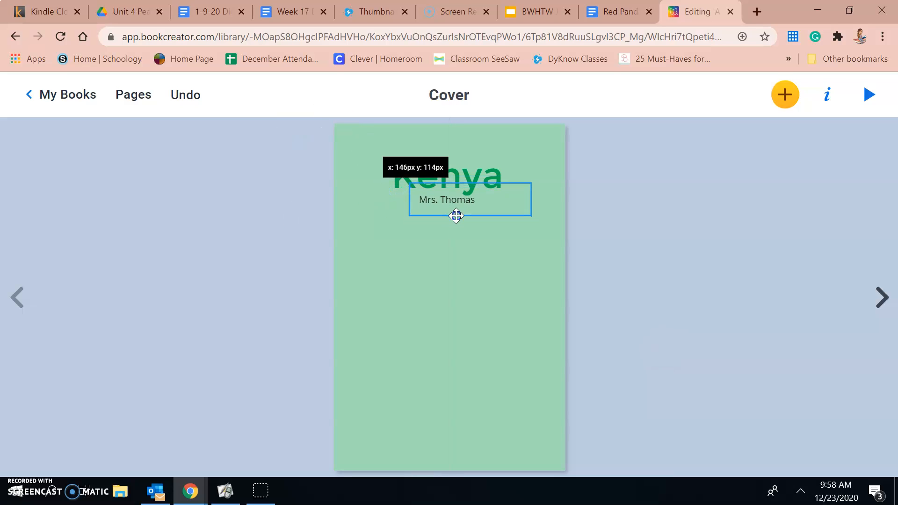
drag(455, 216, 455, 215)
Insert "By:" before the author's name and nudge the text box slightly toward the cover's center
double_click(424, 207)
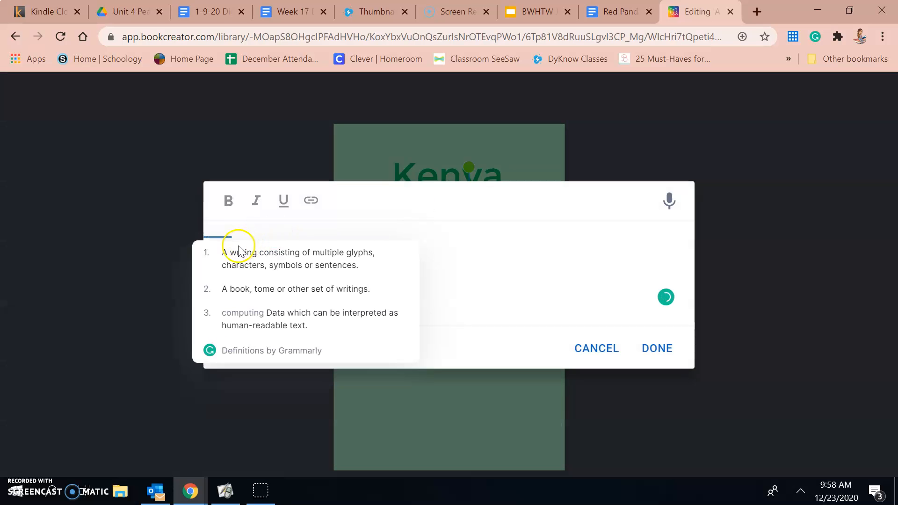
click(226, 251)
text(By: Mrs. Thomas)
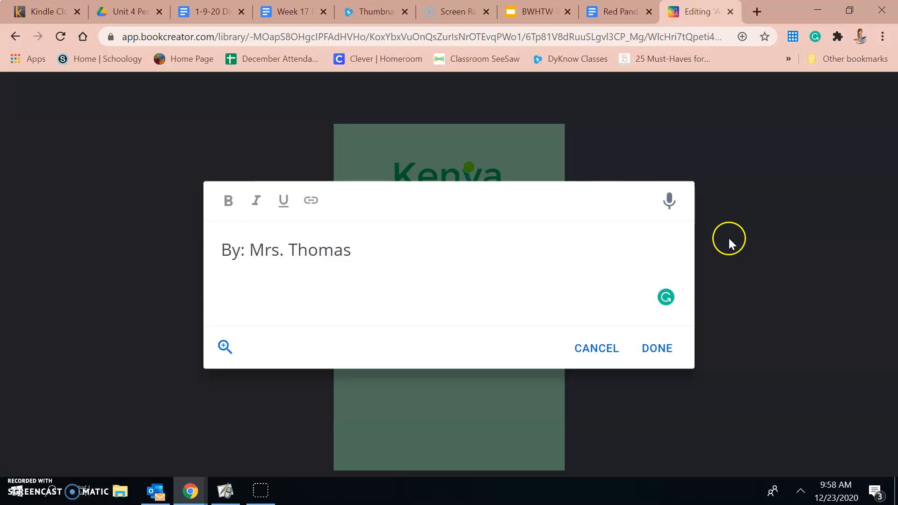
click(654, 347)
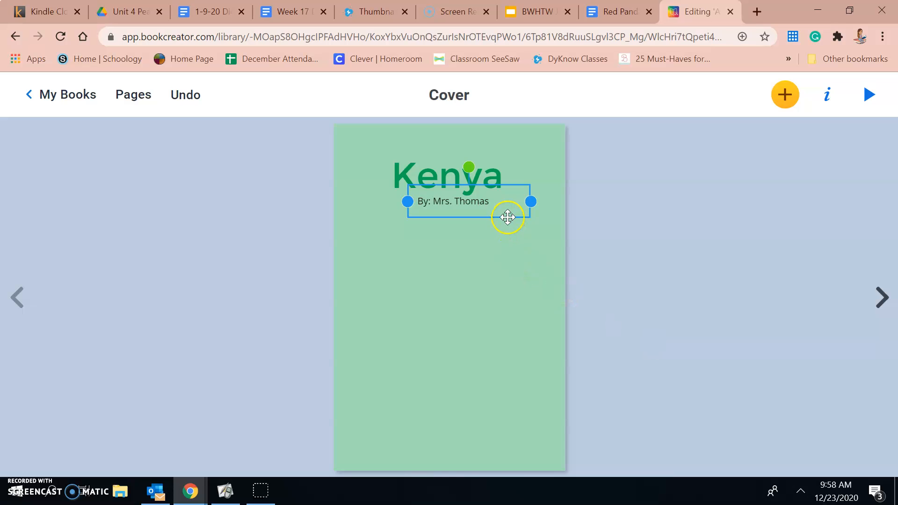
drag(507, 218, 502, 218)
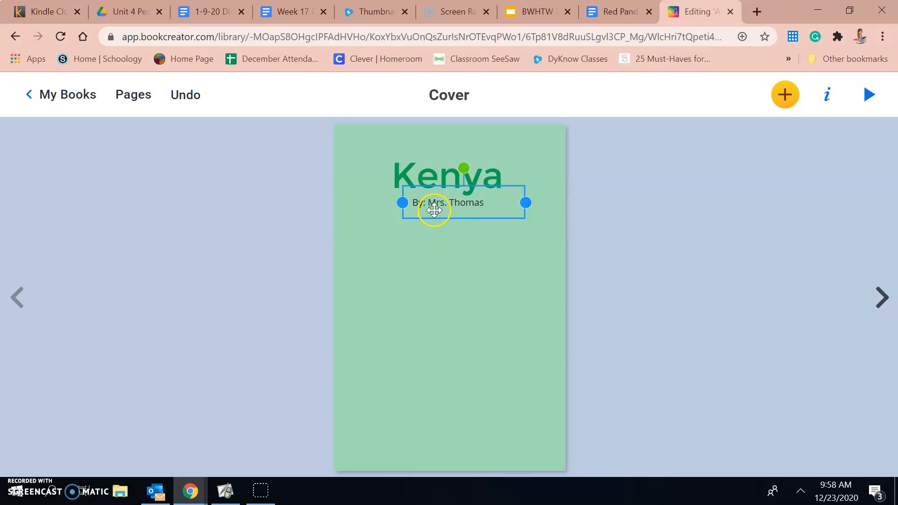
Set the author line's text size to 20 and shift its box toward the center beneath the Kenya title
click(827, 95)
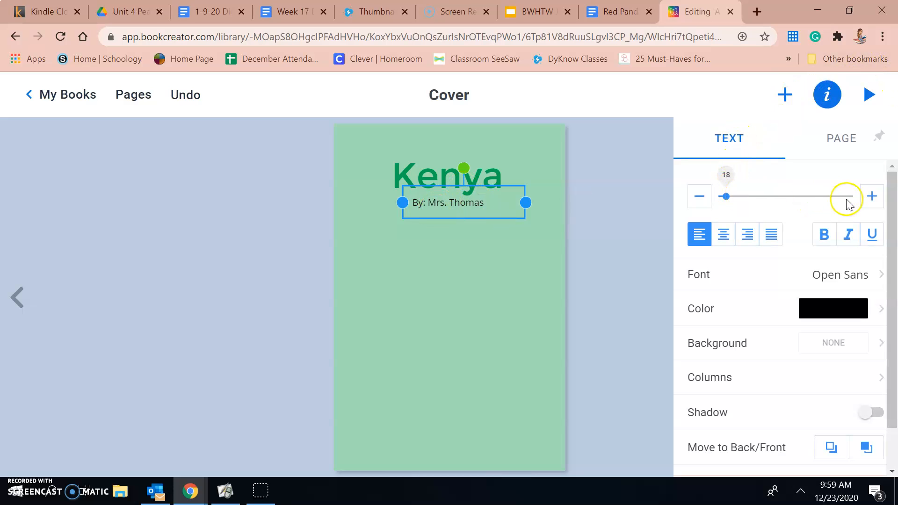
click(862, 204)
click(863, 204)
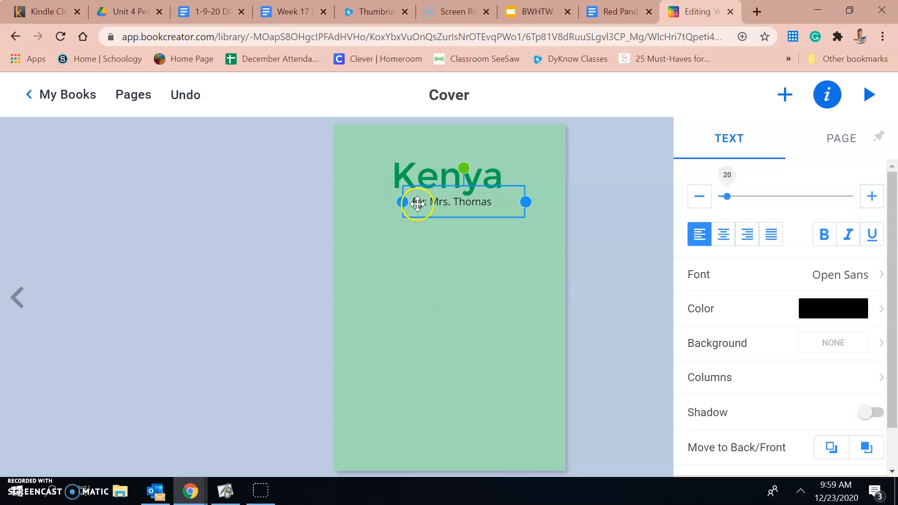
drag(418, 203, 403, 203)
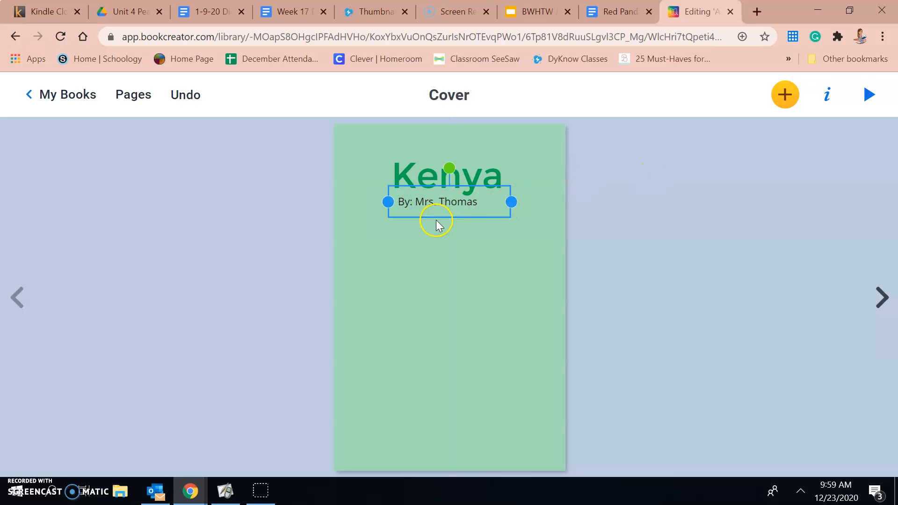
drag(437, 214, 447, 215)
click(591, 201)
Change the author line's font to Alfa Slab One and realign it under the Kenya title
click(459, 206)
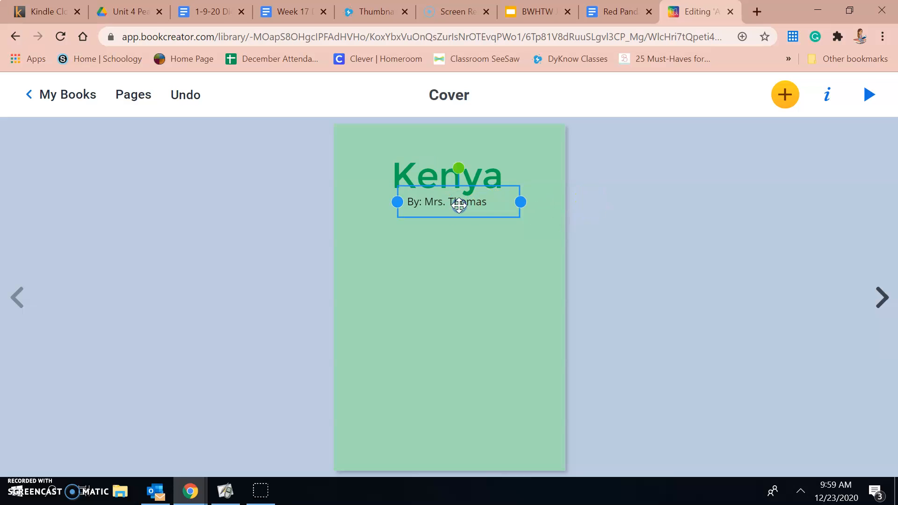
click(827, 95)
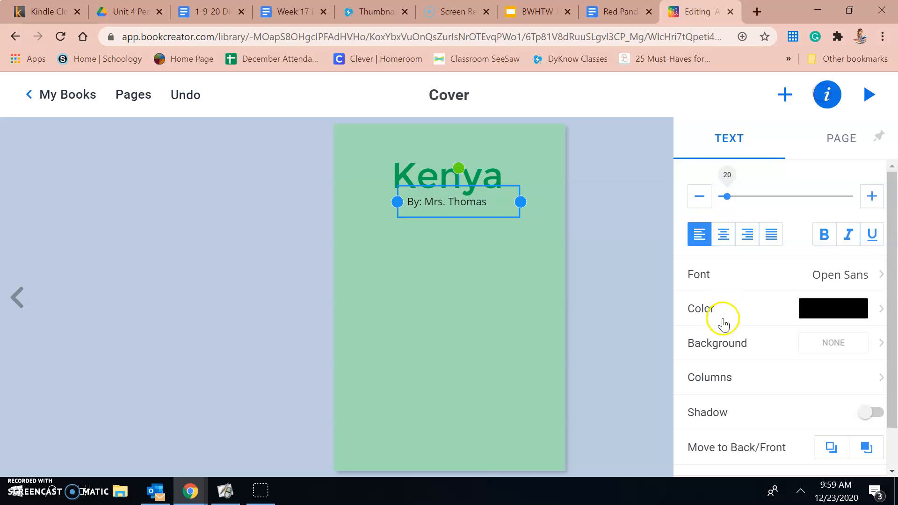
click(756, 286)
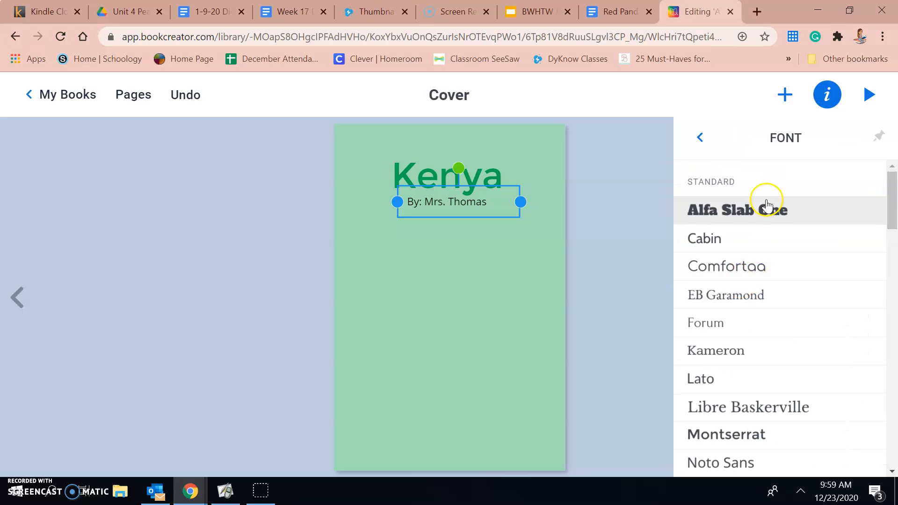
click(767, 205)
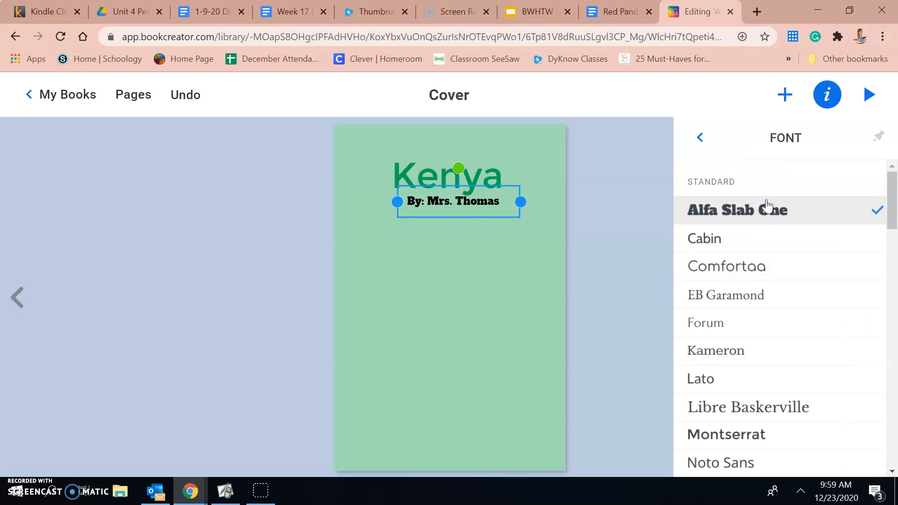
click(698, 136)
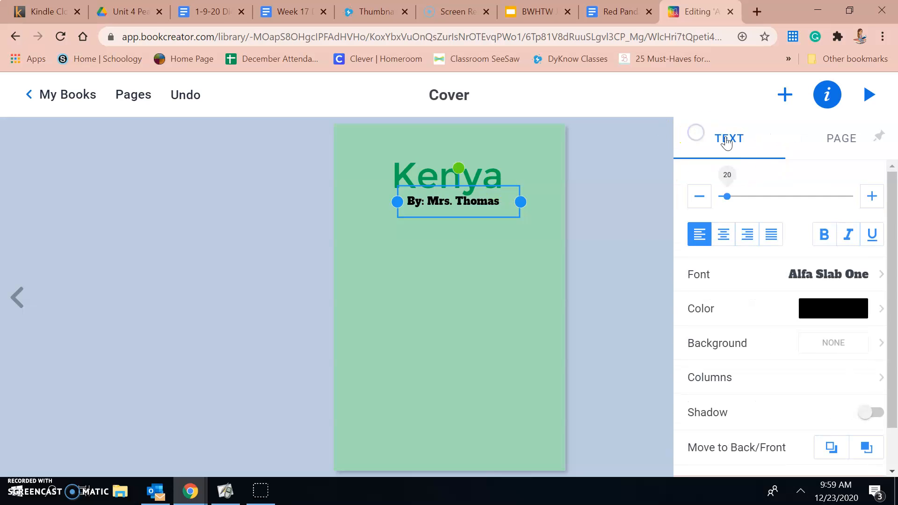
click(572, 235)
click(491, 201)
drag(469, 212, 463, 209)
click(569, 189)
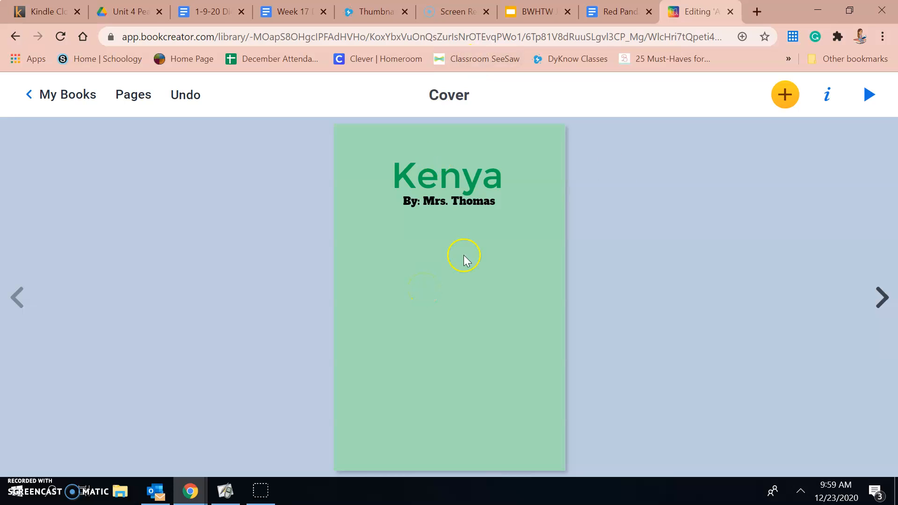
Search Google images for "kenya" in the import window and browse the pictures
click(785, 96)
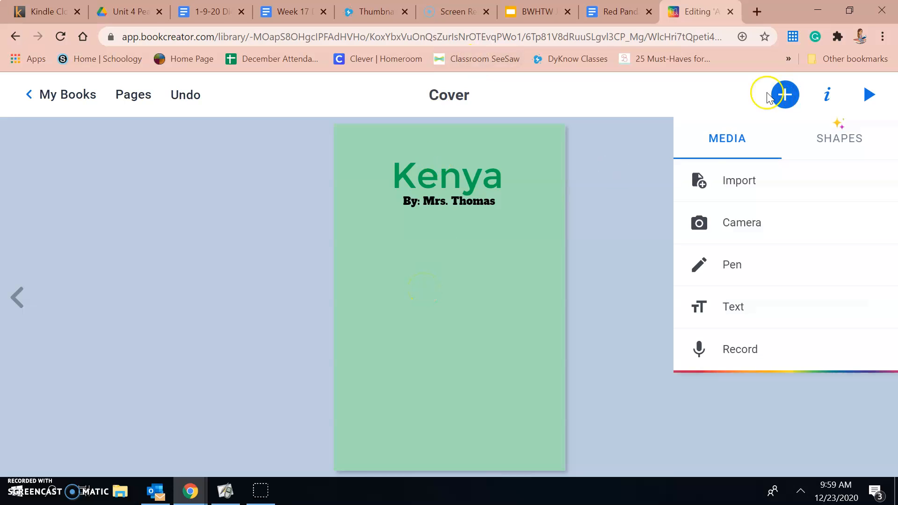
click(731, 182)
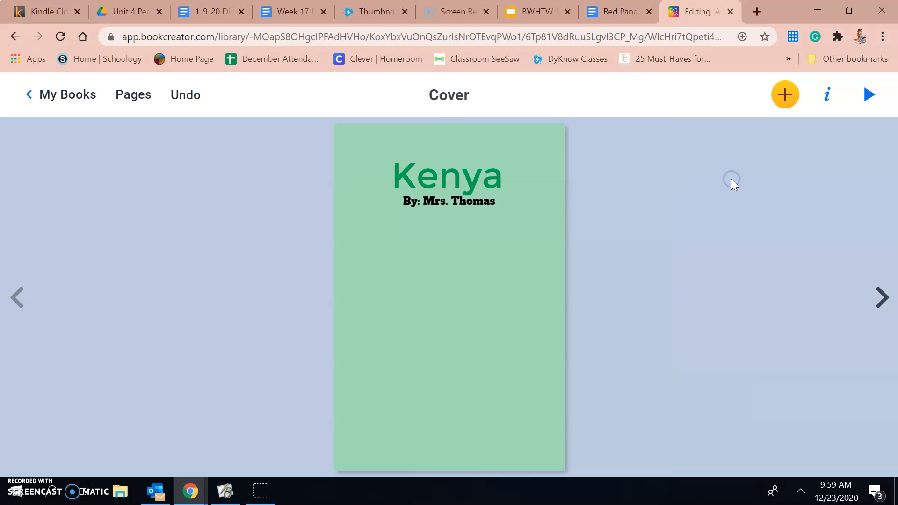
click(228, 202)
text(kn)
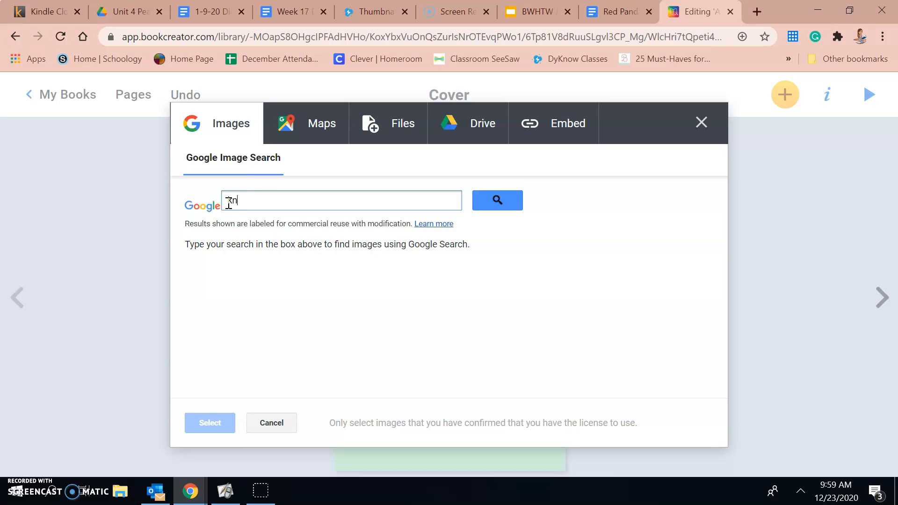
key(Return)
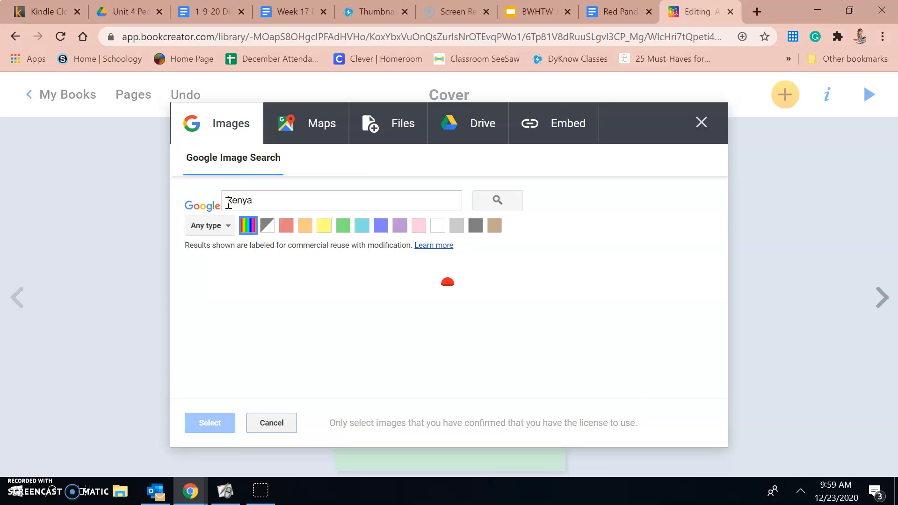
scroll(461, 340, down, 3)
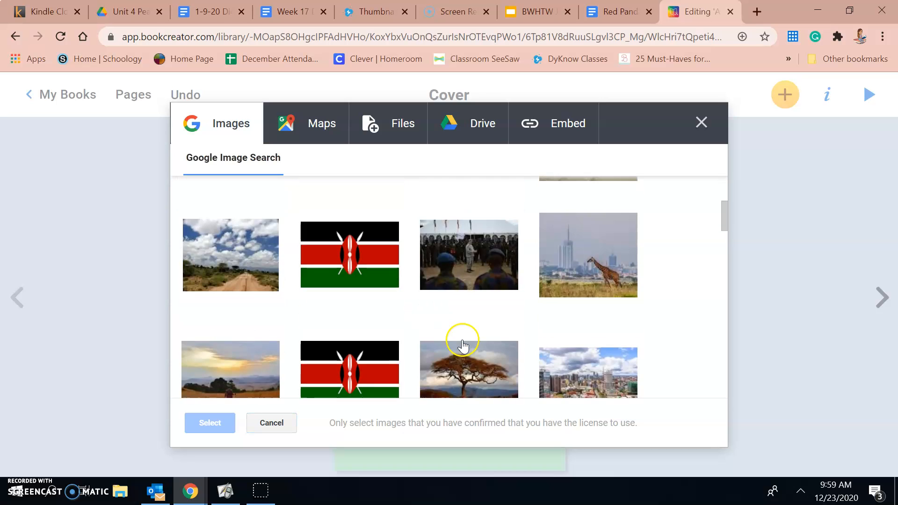
scroll(377, 315, down, 3)
scroll(373, 321, up, 7)
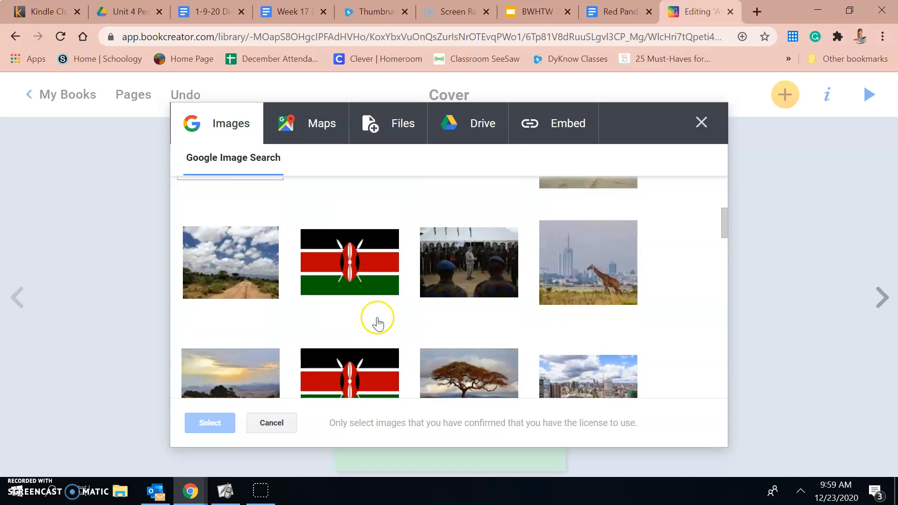
Review the file upload, Drive and web page embed import options, and close the import window
click(403, 136)
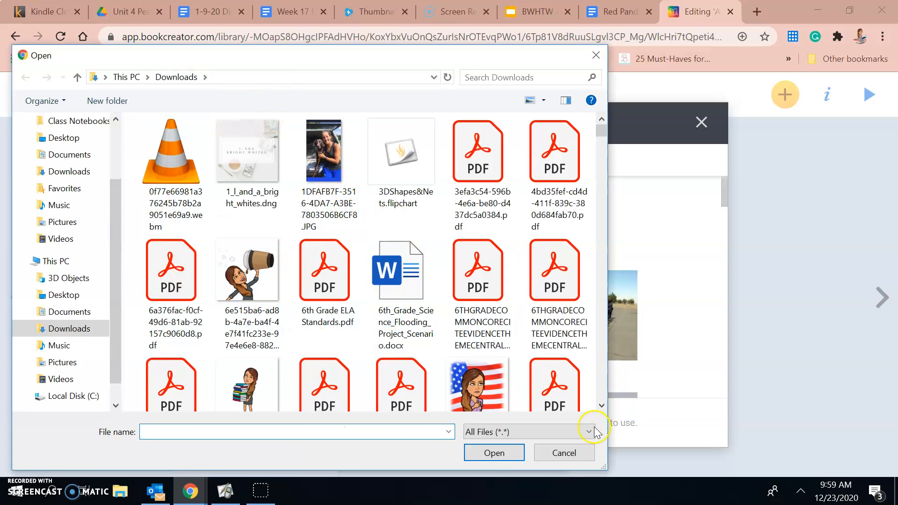
click(573, 452)
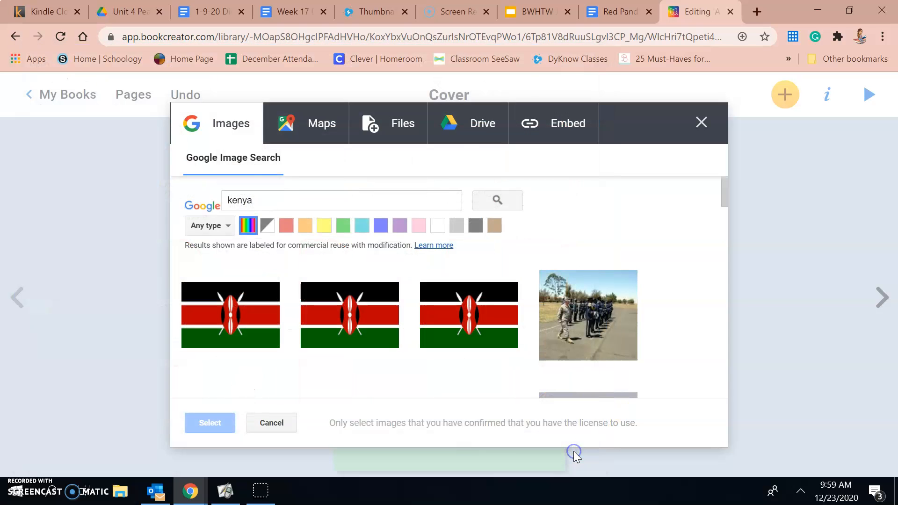
click(480, 113)
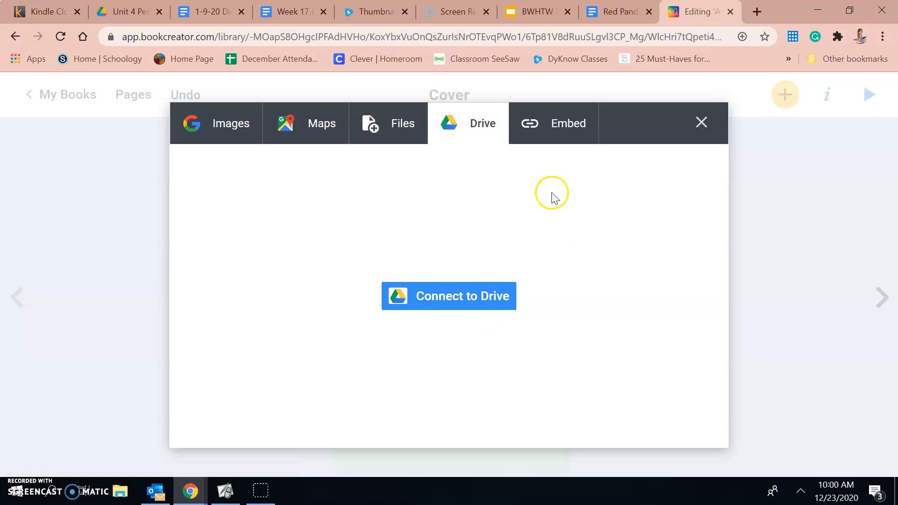
click(570, 124)
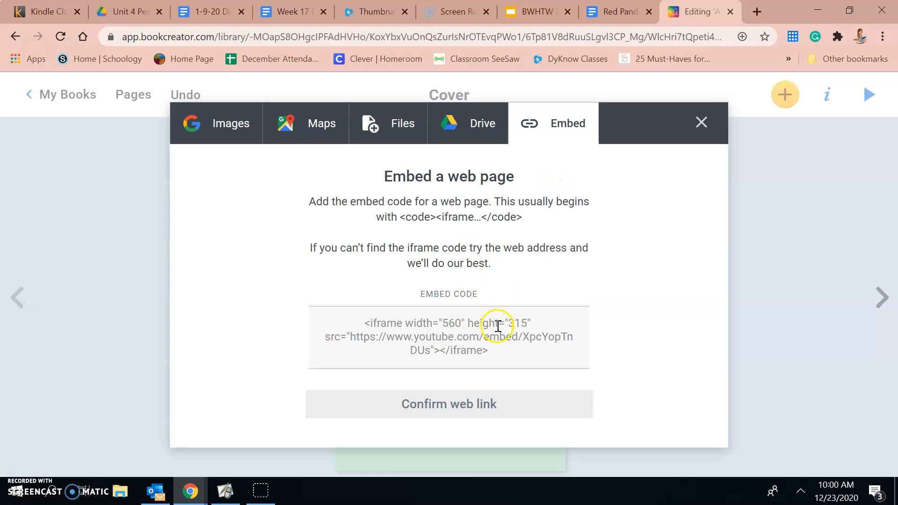
click(701, 123)
Search the importable Google images for "kenya" and add the first Kenyan flag picture to the cover
click(785, 97)
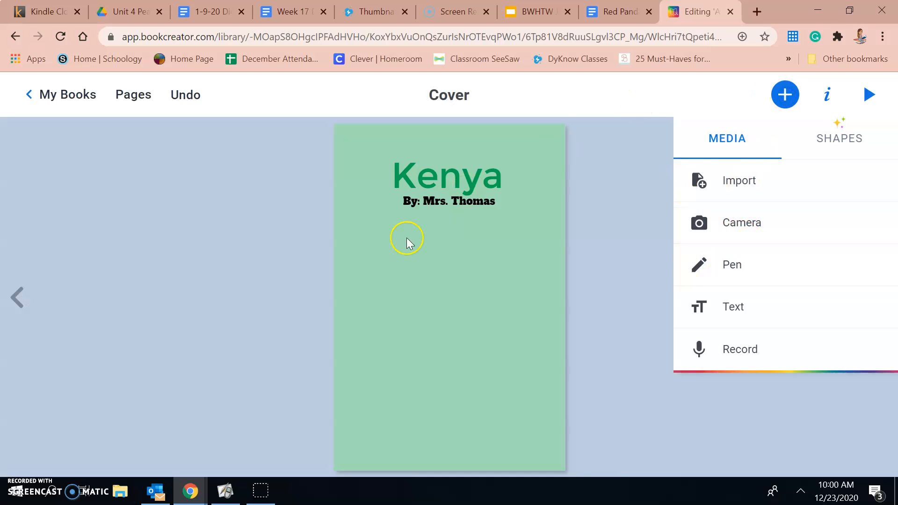
click(719, 177)
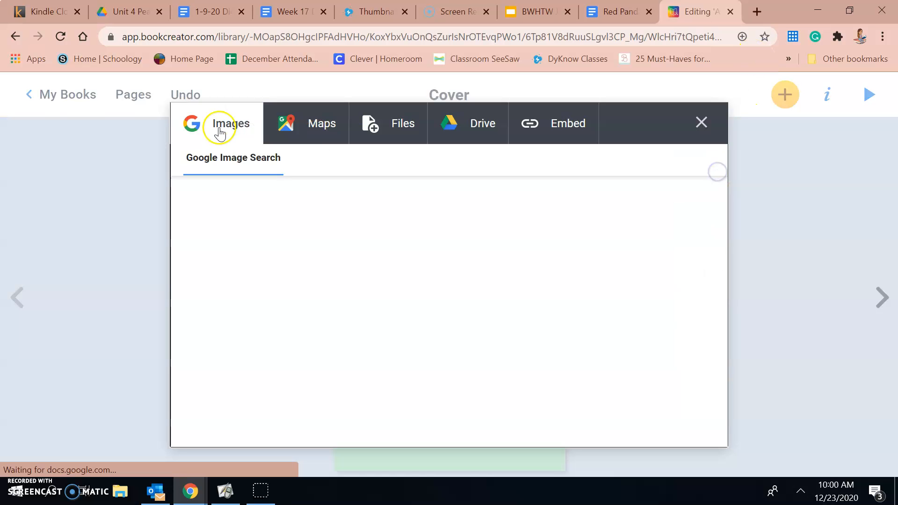
click(232, 197)
text(kenya)
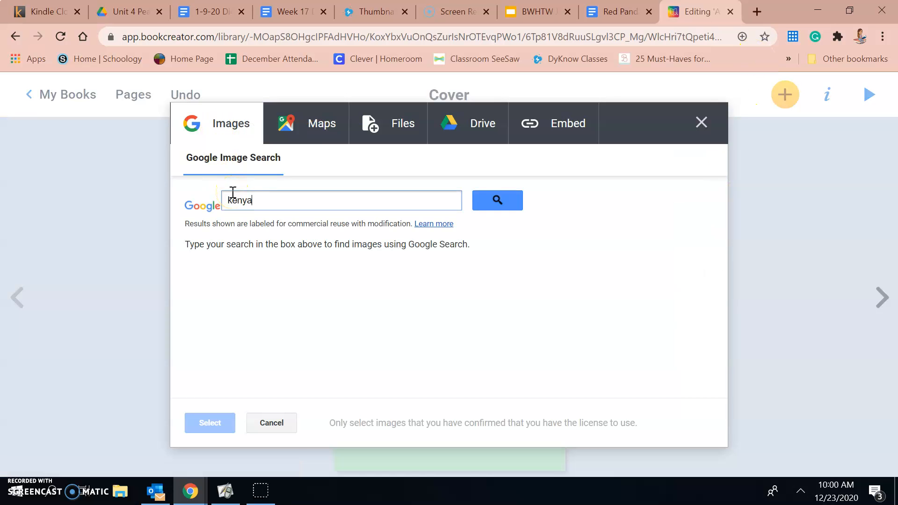
key(Return)
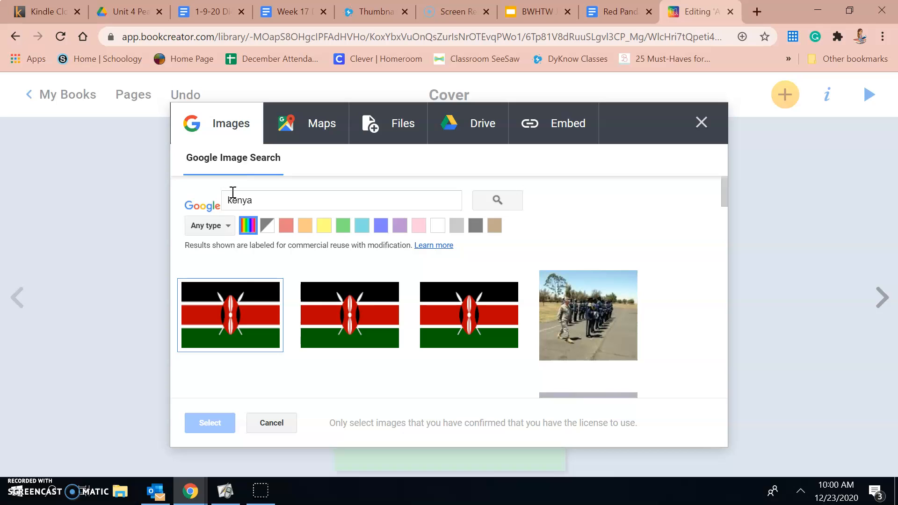
click(230, 323)
click(209, 423)
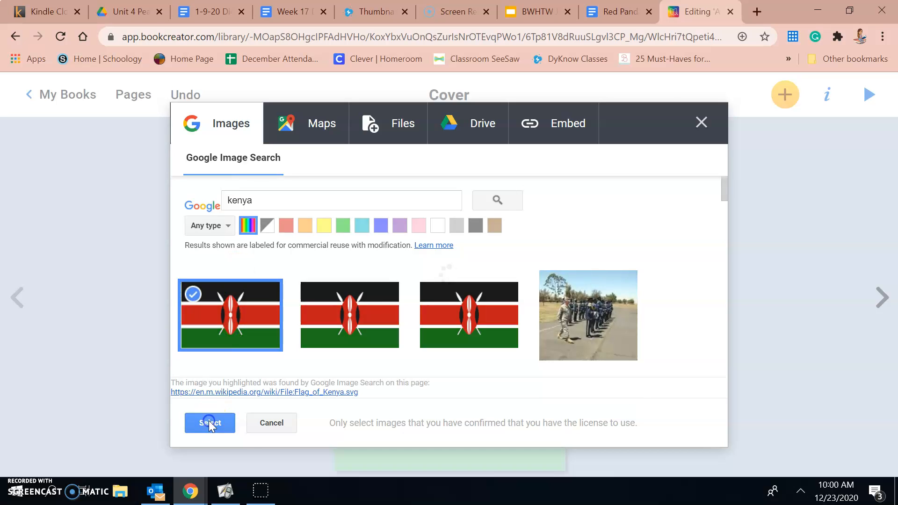
Position the Kenyan flag picture centered beneath the author line and deselect it
click(426, 302)
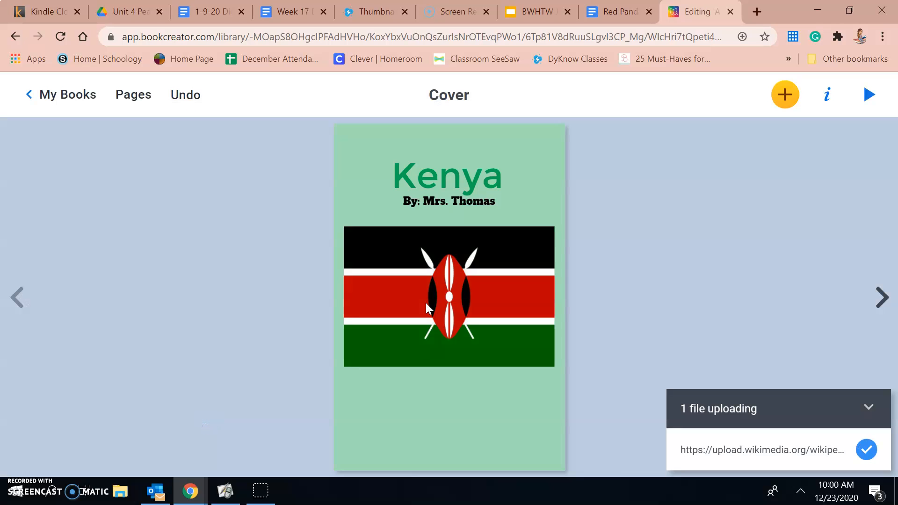
click(449, 264)
mouse_move(474, 246)
mouse_down()
mouse_move(472, 237)
mouse_move(471, 247)
mouse_up()
click(627, 280)
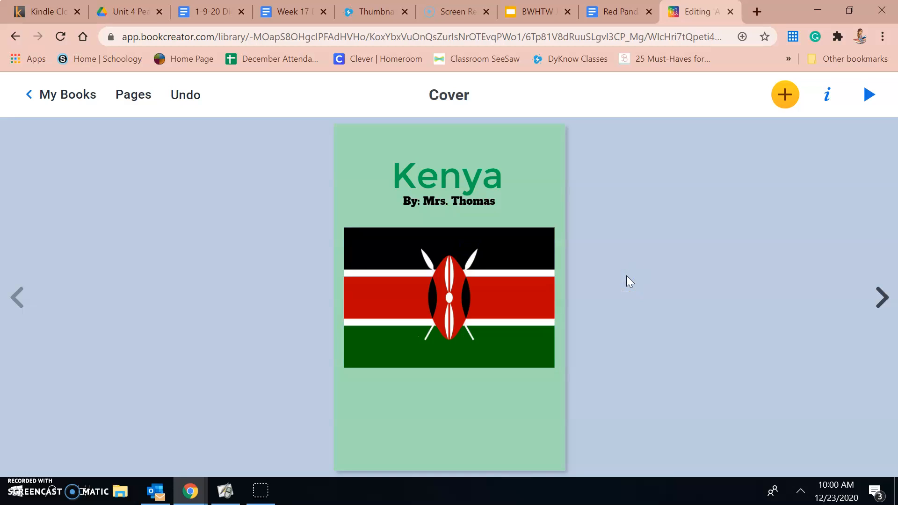
Open the media import window and search the Google images for "safari"
click(785, 95)
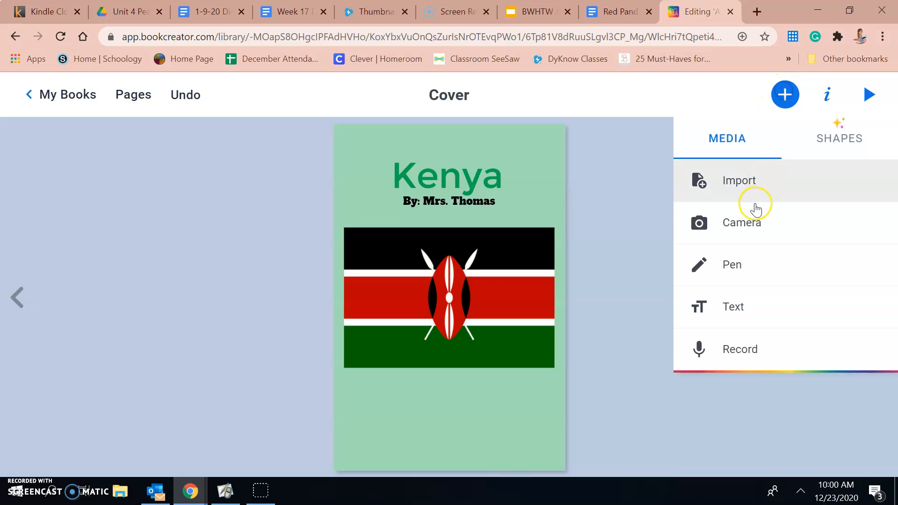
click(774, 192)
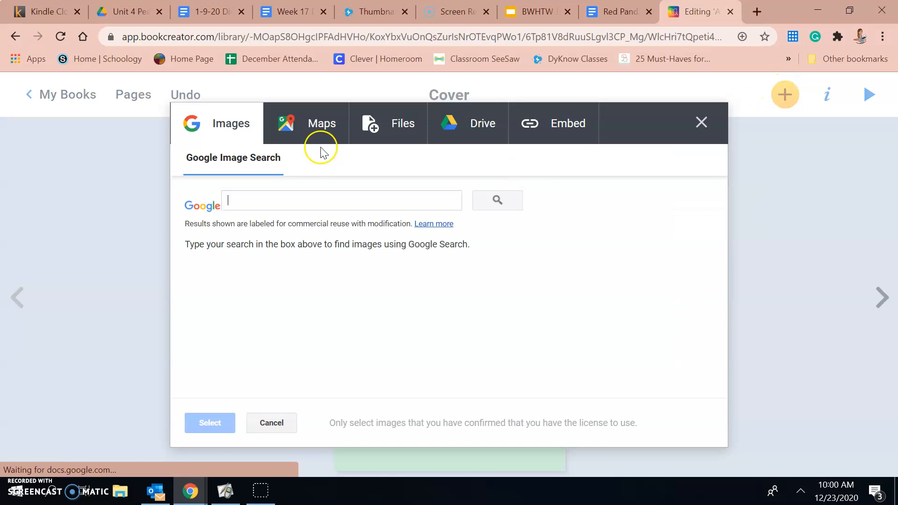
click(281, 205)
text(safari)
key(Return)
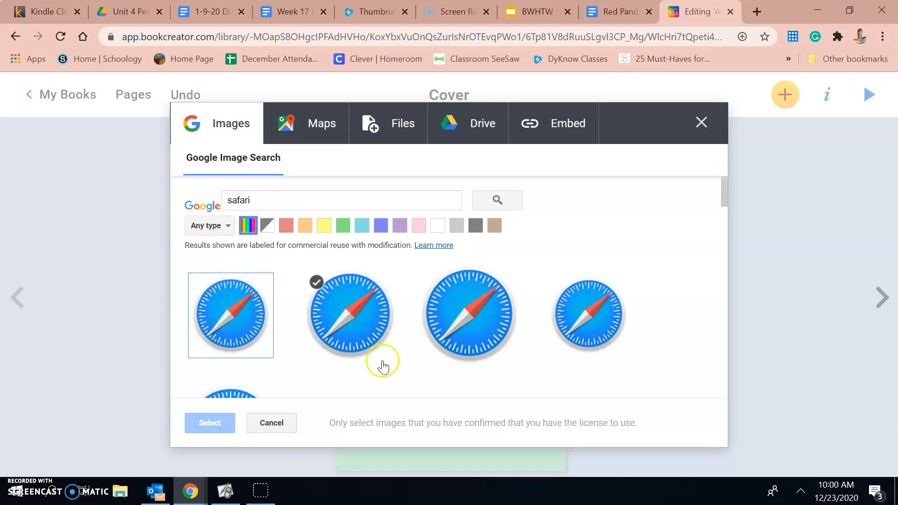
Browse the safari image results and add the savanna photo with the single acacia tree and distant hills to the cover
scroll(380, 358, down, 5)
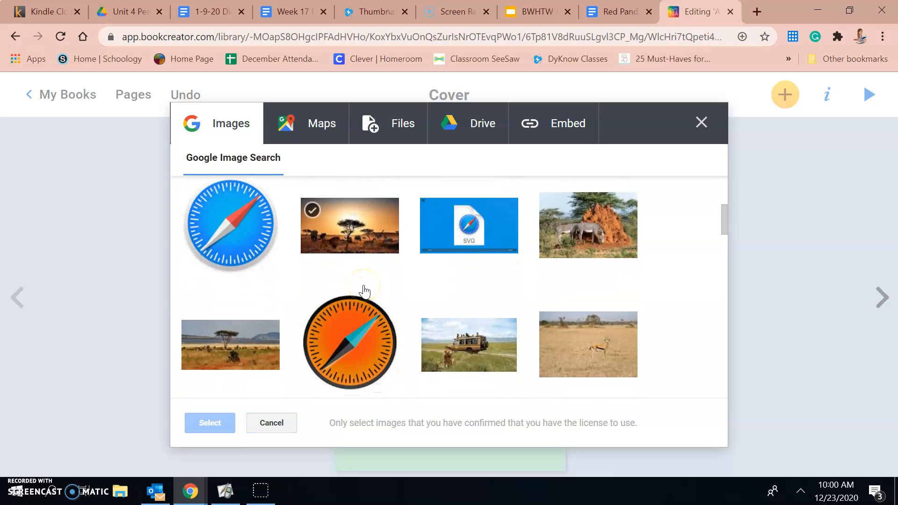
scroll(364, 291, up, 4)
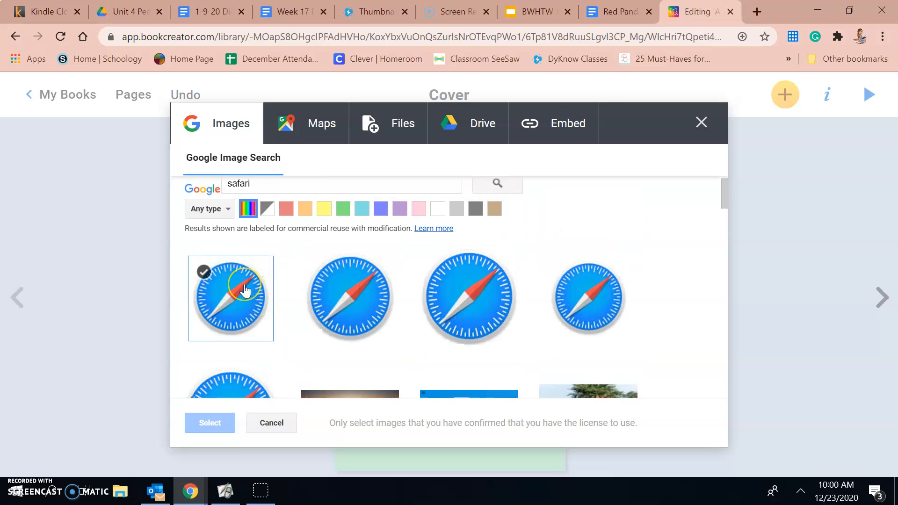
scroll(245, 295, down, 3)
scroll(321, 289, down, 1)
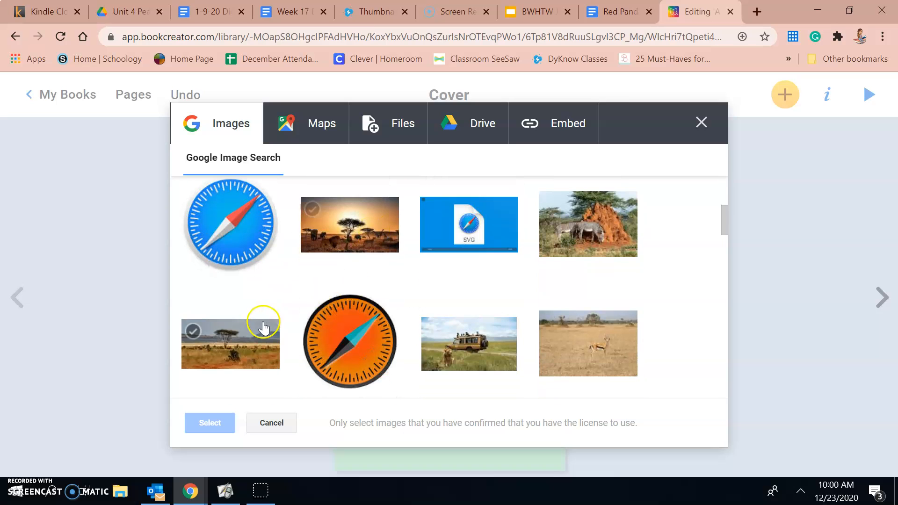
click(262, 327)
click(210, 422)
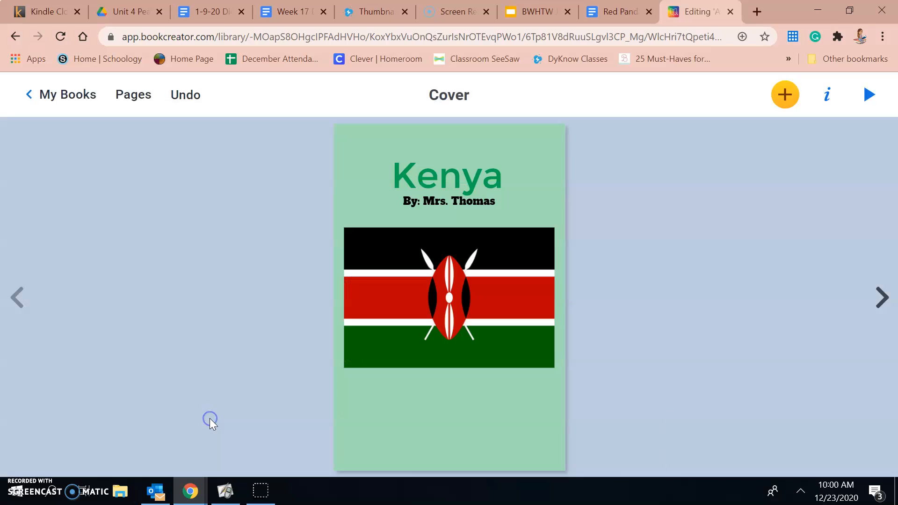
Arrange the flag against the cover's left edge beneath the author line and the savanna photo against the right edge, slightly overlapping the flag's bottom
drag(441, 300, 440, 411)
drag(493, 276, 487, 255)
click(438, 392)
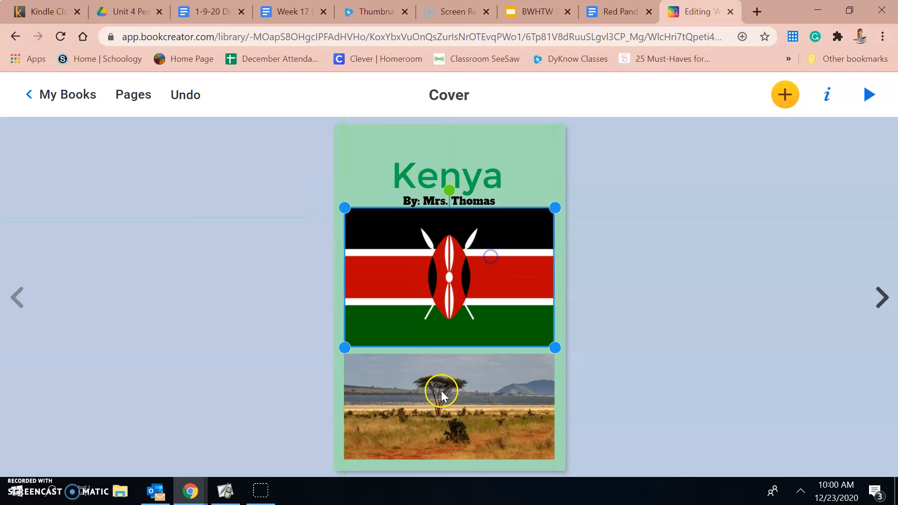
drag(440, 401, 451, 378)
drag(511, 271, 510, 276)
drag(518, 413, 517, 429)
click(660, 324)
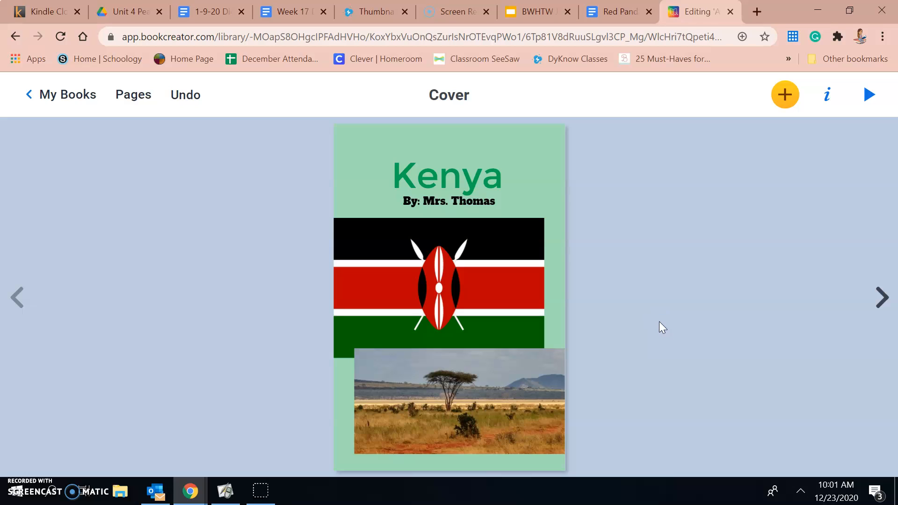